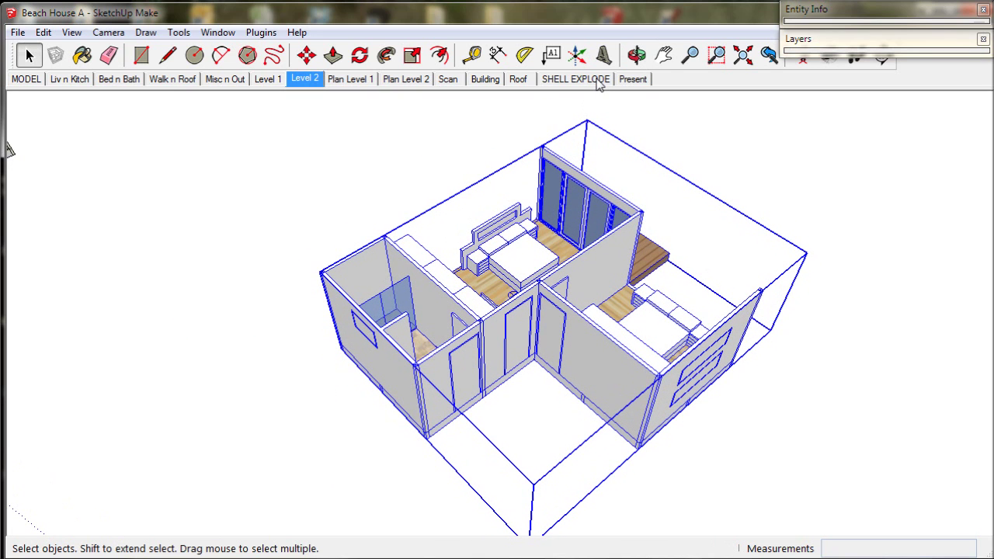
In the SHELL EXPLODE scene, show level 2, hide level 1, and update the scene
{"action": "left_click", "coordinate": [600, 80]}
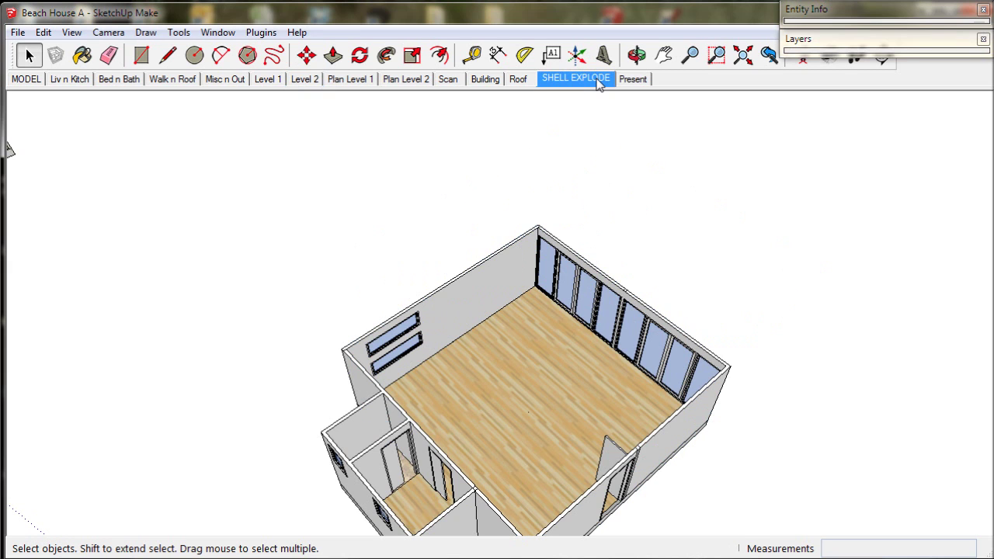
{"action": "left_click", "coordinate": [833, 41]}
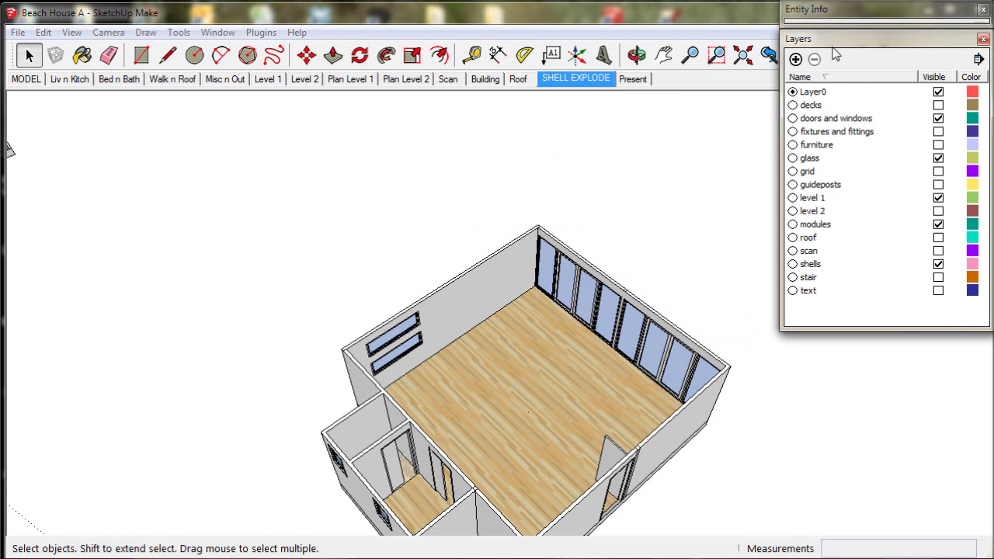
{"action": "left_click", "coordinate": [813, 211]}
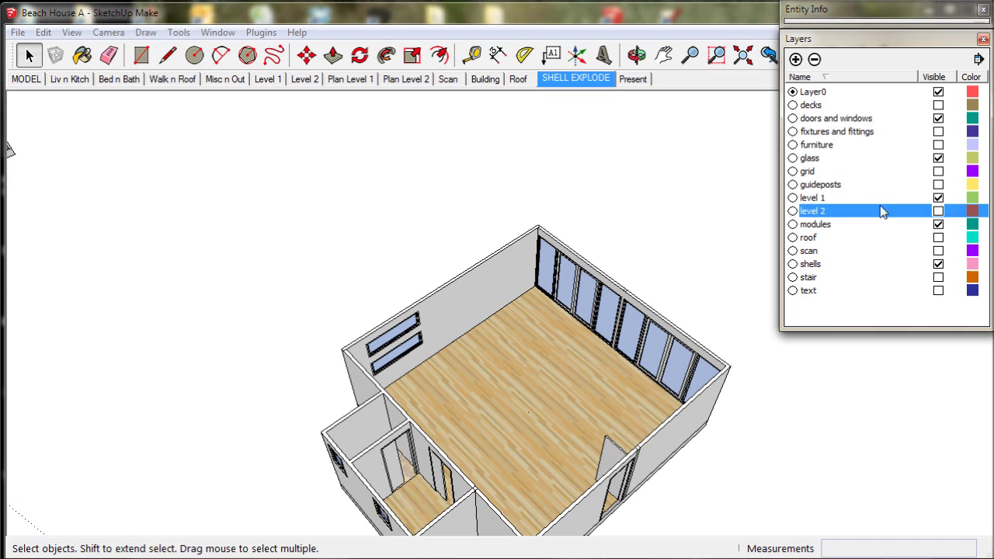
{"action": "left_click", "coordinate": [938, 211]}
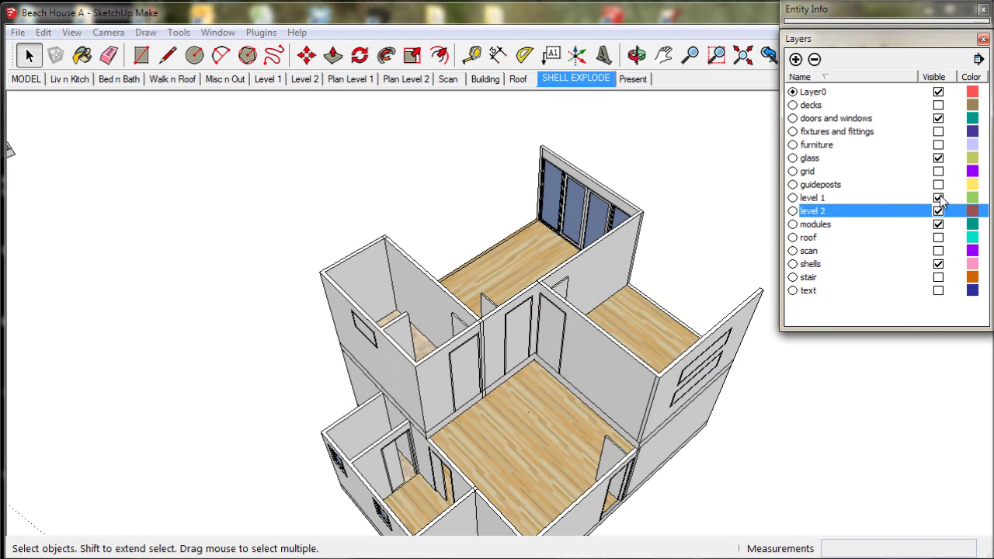
{"action": "left_click", "coordinate": [938, 198]}
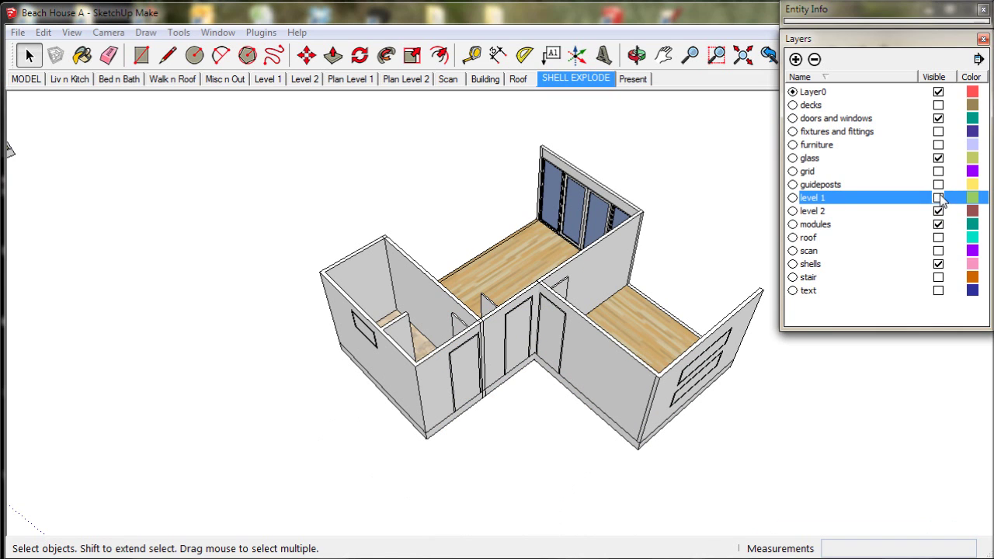
{"action": "left_click", "coordinate": [883, 43]}
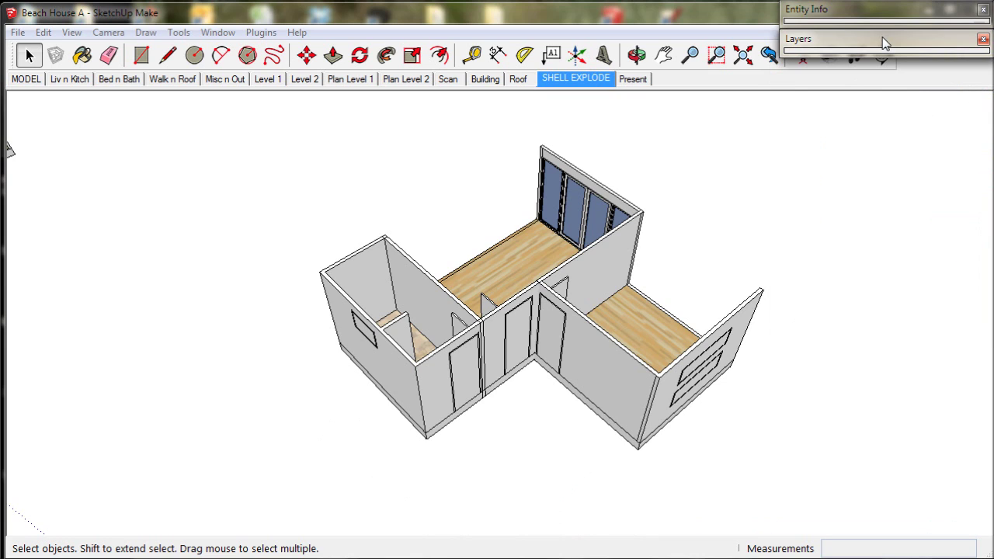
{"action": "right_click", "coordinate": [608, 82]}
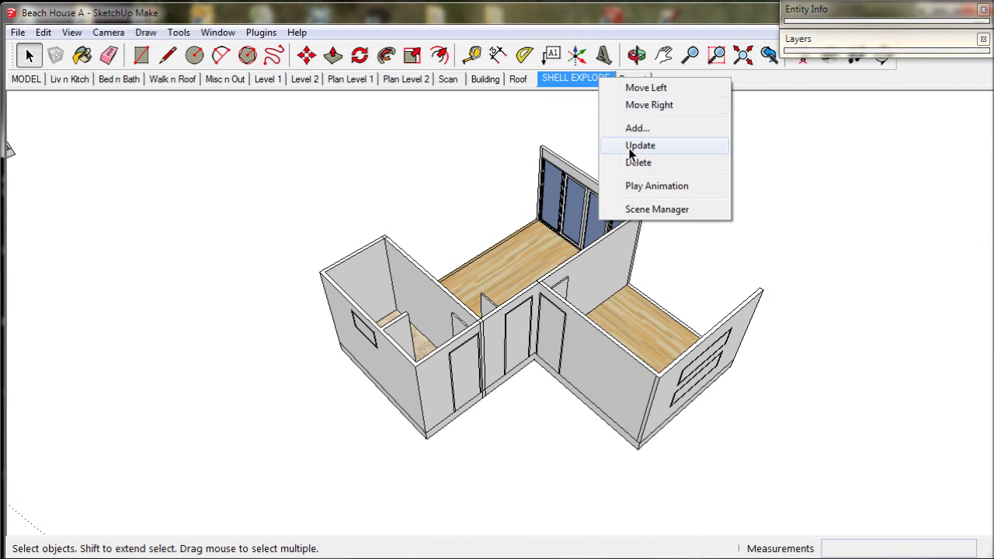
{"action": "left_click", "coordinate": [642, 147]}
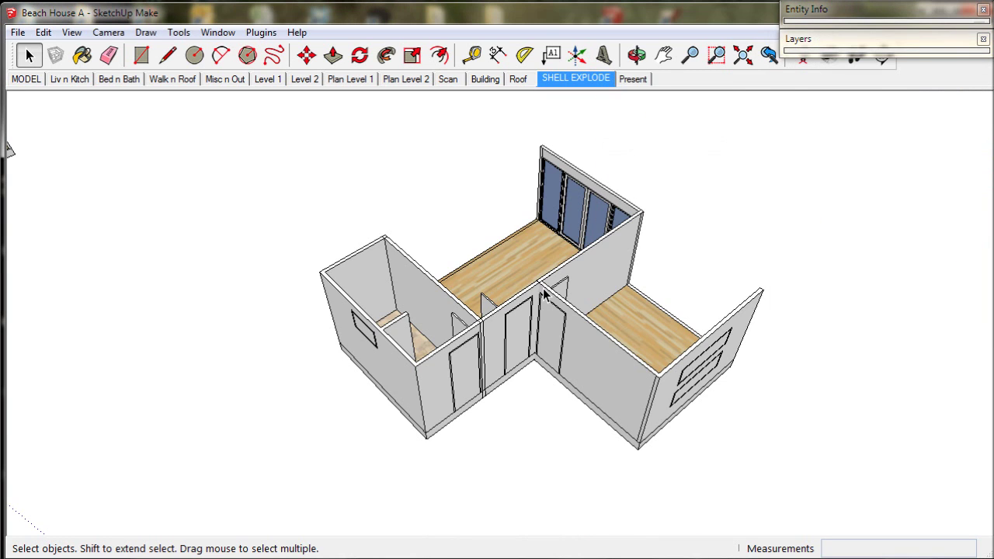
Select the whole level 2 house group and expand Entity Info
{"action": "mouse_move", "coordinate": [545, 299]}
{"action": "middle_mouse_down"}
{"action": "mouse_move", "coordinate": [659, 326]}
{"action": "mouse_move", "coordinate": [696, 317]}
{"action": "mouse_move", "coordinate": [549, 318]}
{"action": "middle_mouse_up"}
{"action": "left_click_drag", "start_coordinate": [264, 146], "coordinate": [812, 500]}
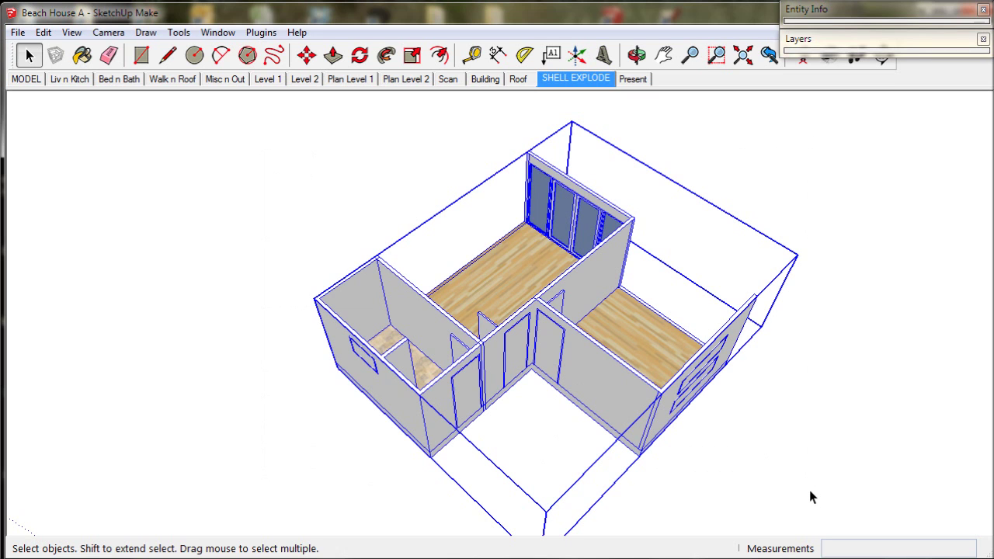
{"action": "left_click", "coordinate": [834, 15]}
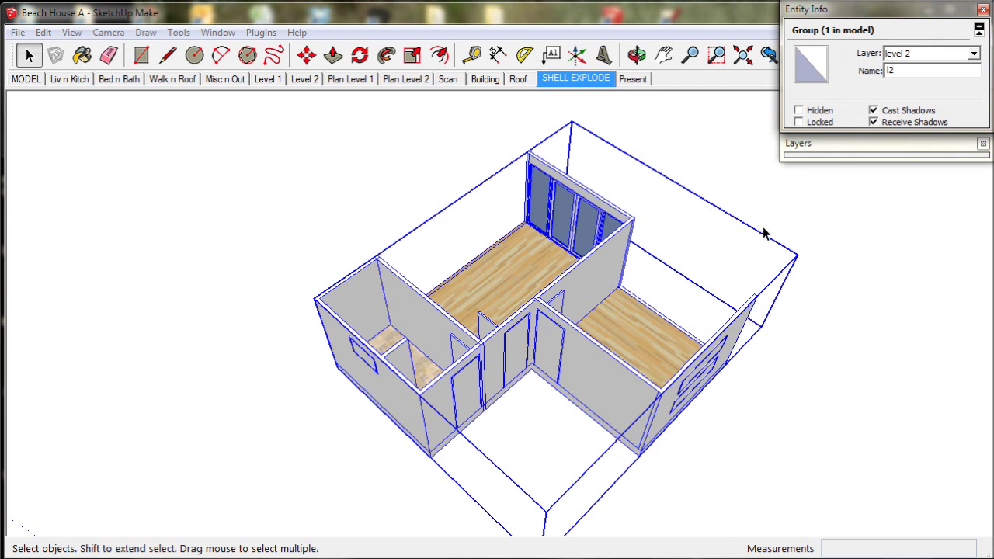
Enter the level 2 house group, check its three bedroom modules, and open the right-hand Bedroom 12'x12' a
{"action": "double_click", "coordinate": [595, 351]}
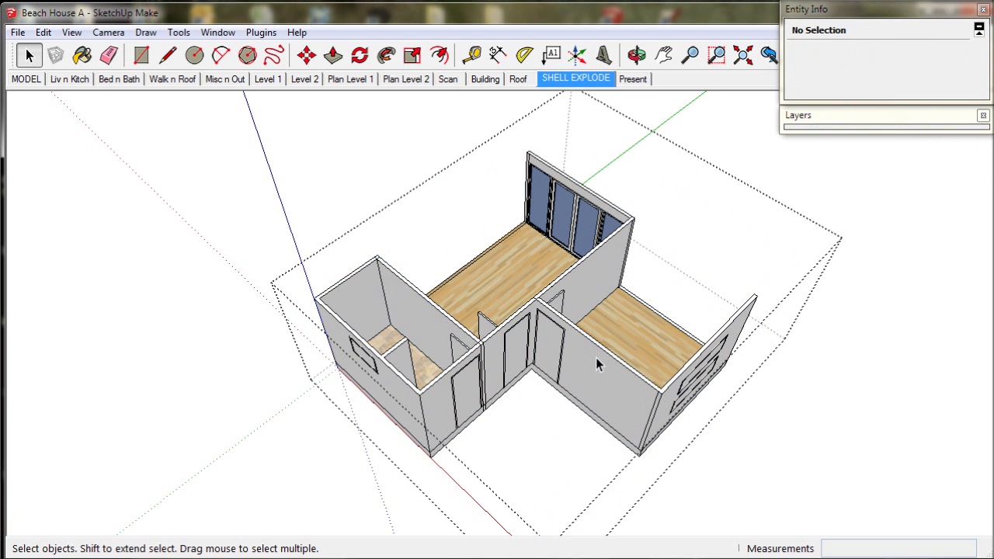
{"action": "mouse_move", "coordinate": [594, 349]}
{"action": "middle_mouse_down"}
{"action": "mouse_move", "coordinate": [597, 326]}
{"action": "mouse_move", "coordinate": [594, 333]}
{"action": "middle_mouse_up"}
{"action": "key", "text": "space"}
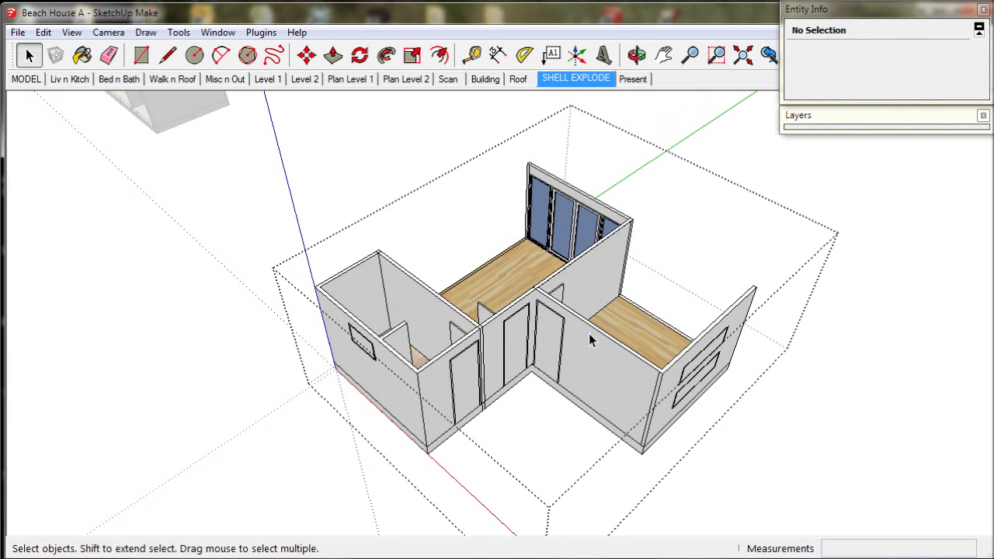
{"action": "left_click", "coordinate": [574, 335]}
{"action": "left_click", "coordinate": [396, 319]}
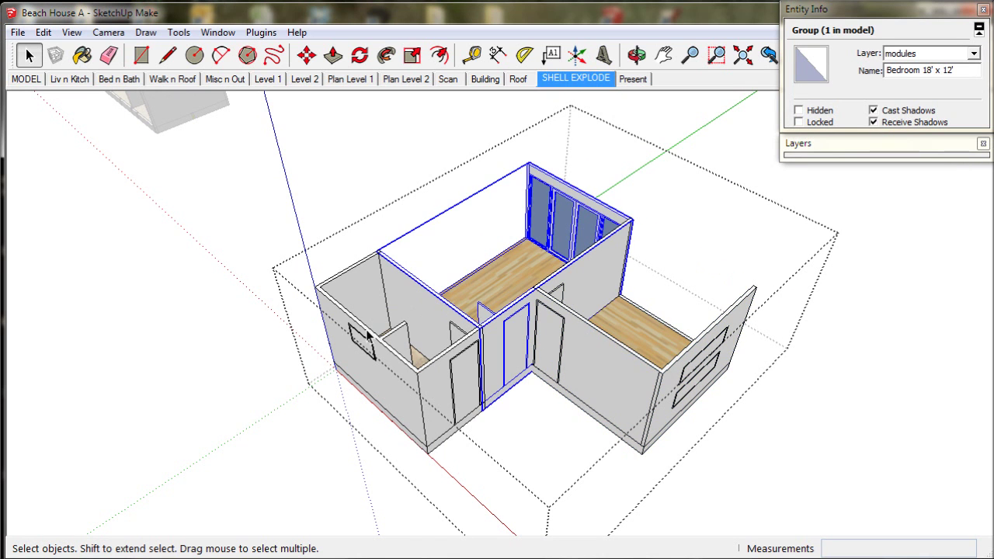
{"action": "left_click", "coordinate": [369, 334]}
{"action": "left_click", "coordinate": [527, 415]}
{"action": "middle_click_drag", "start_coordinate": [527, 414], "coordinate": [496, 359], "text": "shift"}
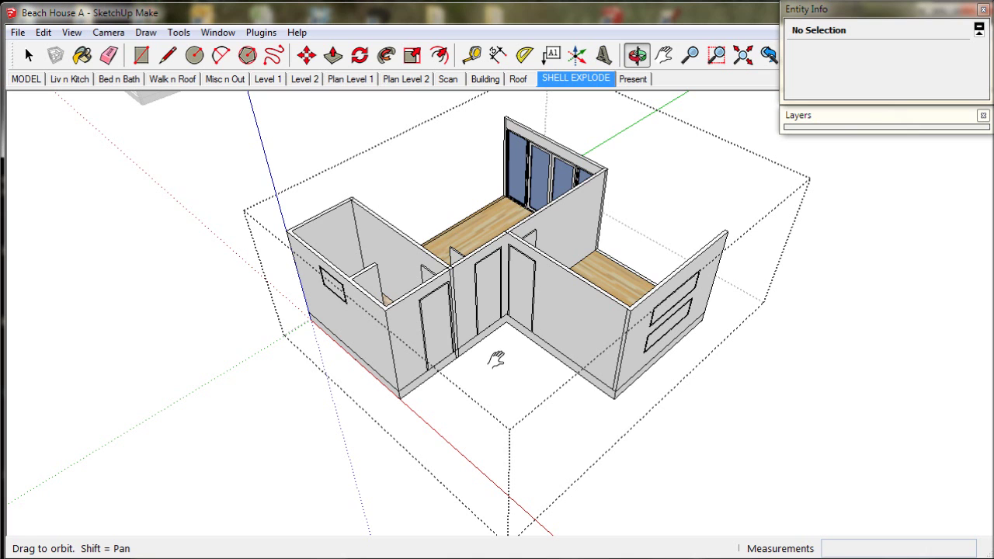
{"action": "middle_click_drag", "start_coordinate": [496, 359], "coordinate": [497, 358], "text": "shift"}
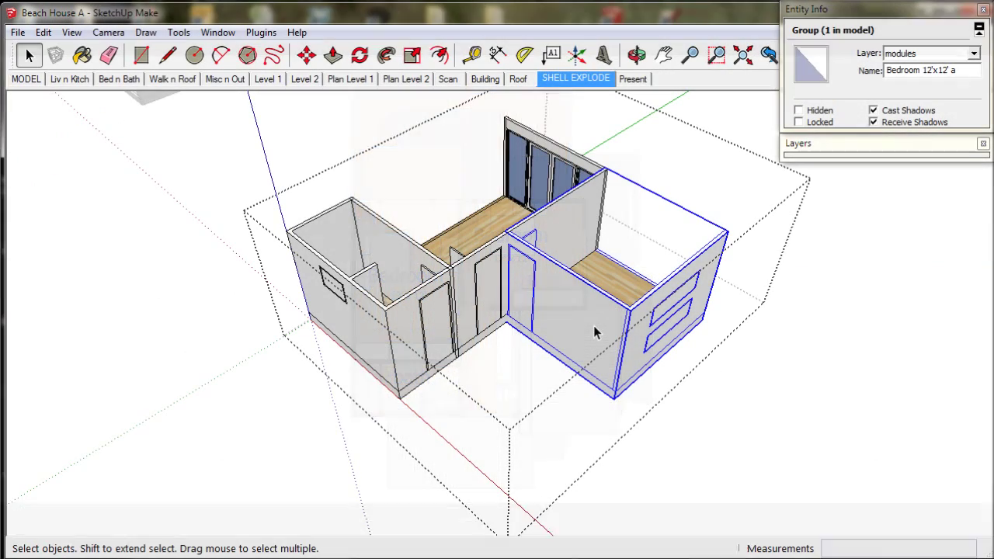
{"action": "double_click", "coordinate": [594, 329]}
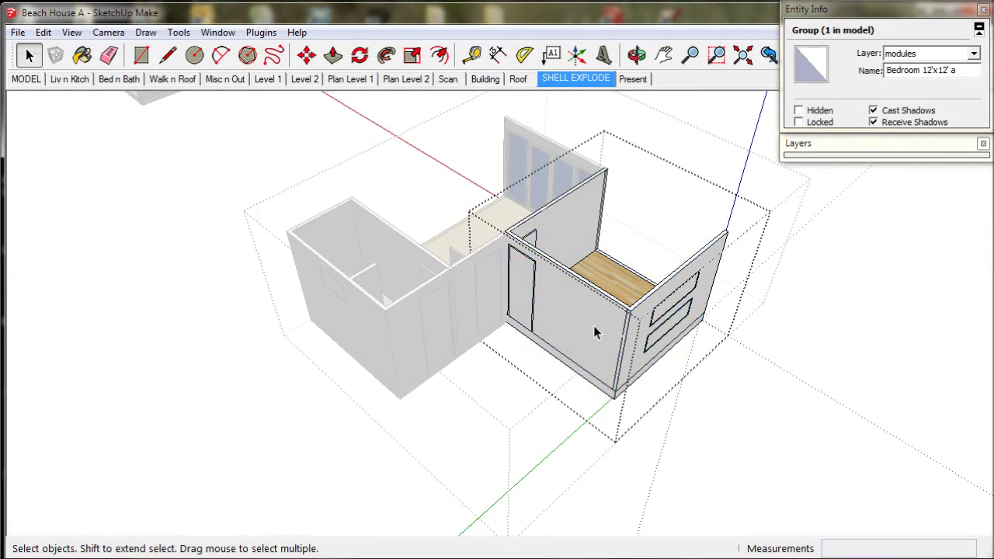
Box-select the bedroom's end wall with its two windows
{"action": "middle_click_drag", "start_coordinate": [593, 325], "coordinate": [599, 328]}
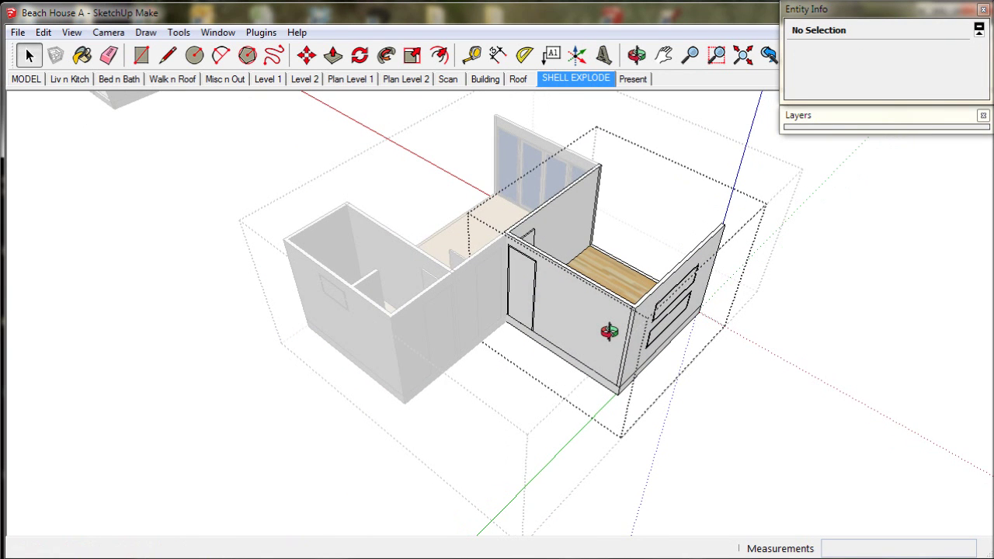
{"action": "key", "text": "ctrl+a"}
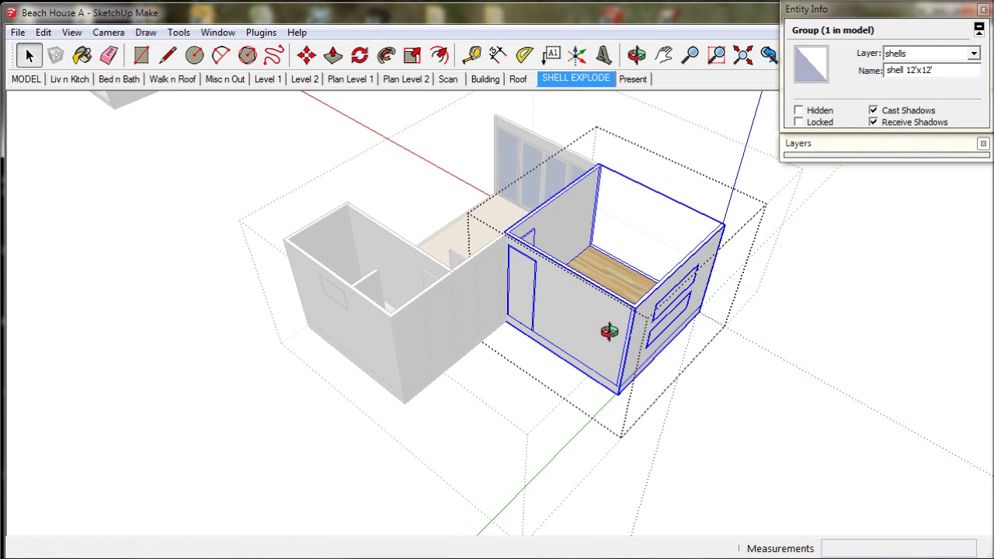
{"action": "key", "text": "Escape"}
{"action": "middle_click_drag", "start_coordinate": [603, 328], "coordinate": [588, 295]}
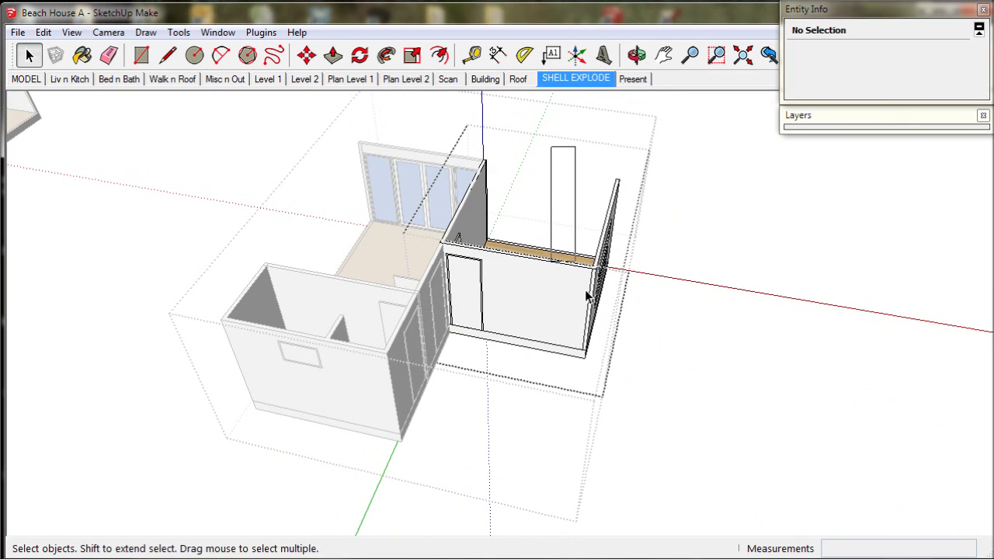
{"action": "left_click_drag", "start_coordinate": [588, 295], "coordinate": [687, 382]}
{"action": "middle_click_drag", "start_coordinate": [687, 383], "coordinate": [595, 354]}
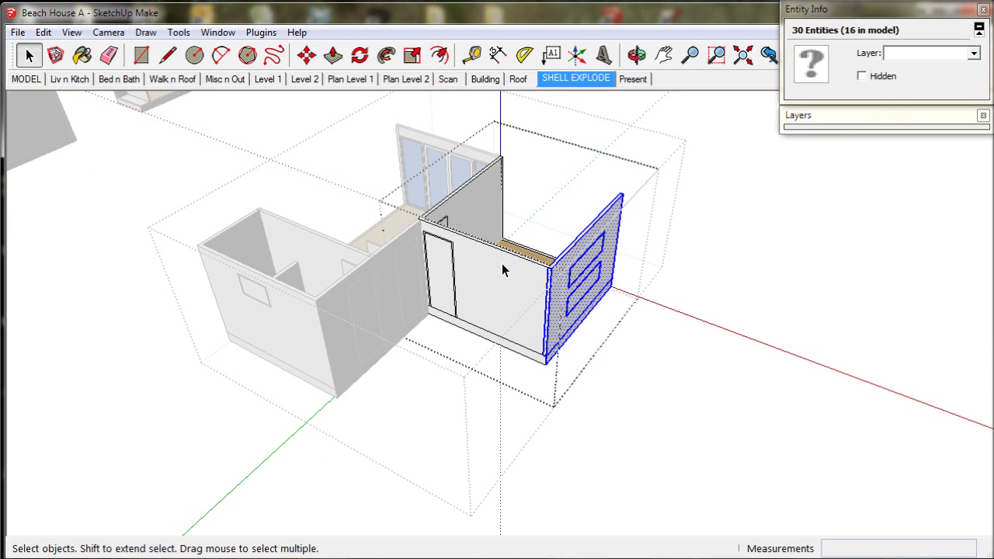
Move the end wall 2' outward along the red axis from its bottom corner
{"action": "left_click", "coordinate": [307, 55]}
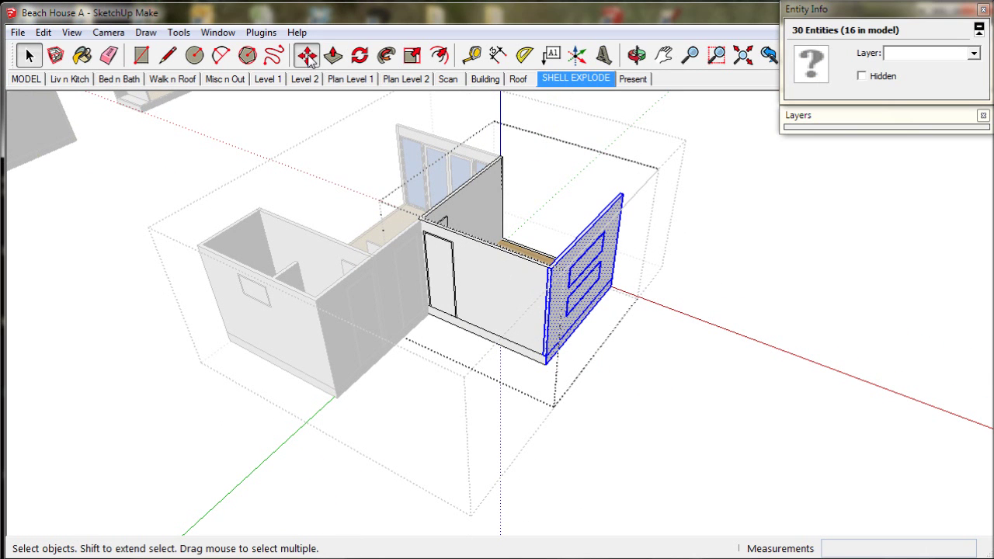
{"action": "scroll", "coordinate": [529, 353], "scroll_direction": "up", "scroll_amount": 4}
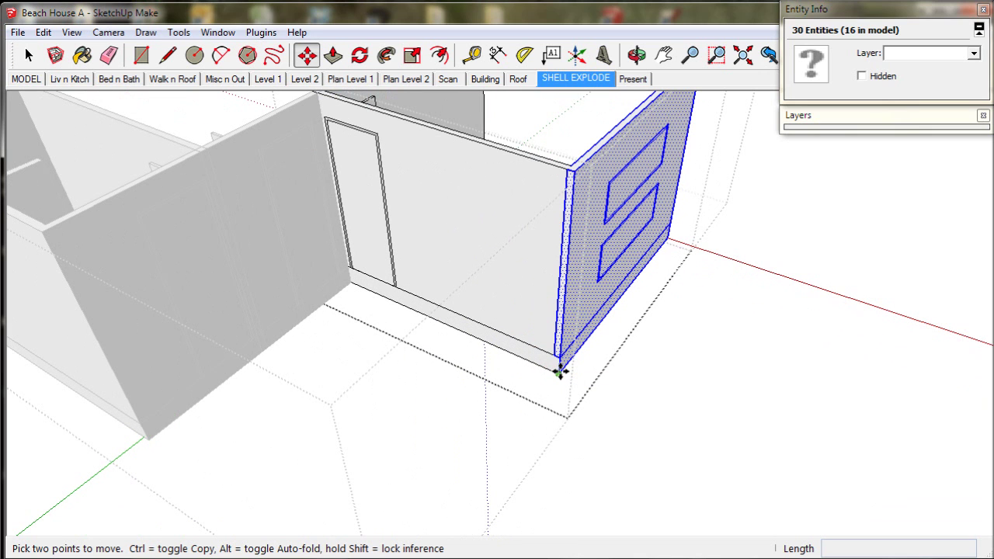
{"action": "left_click", "coordinate": [559, 371]}
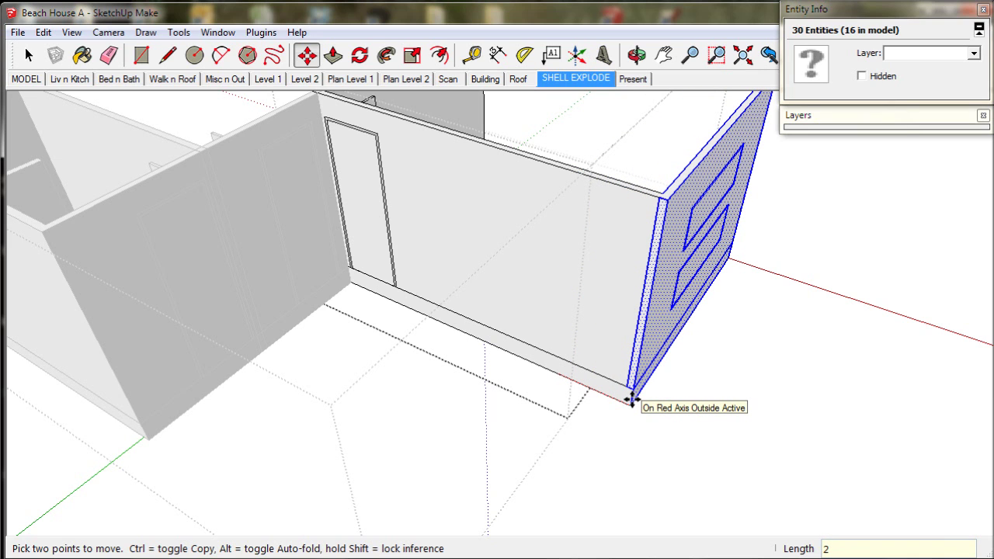
{"action": "key", "text": "Return"}
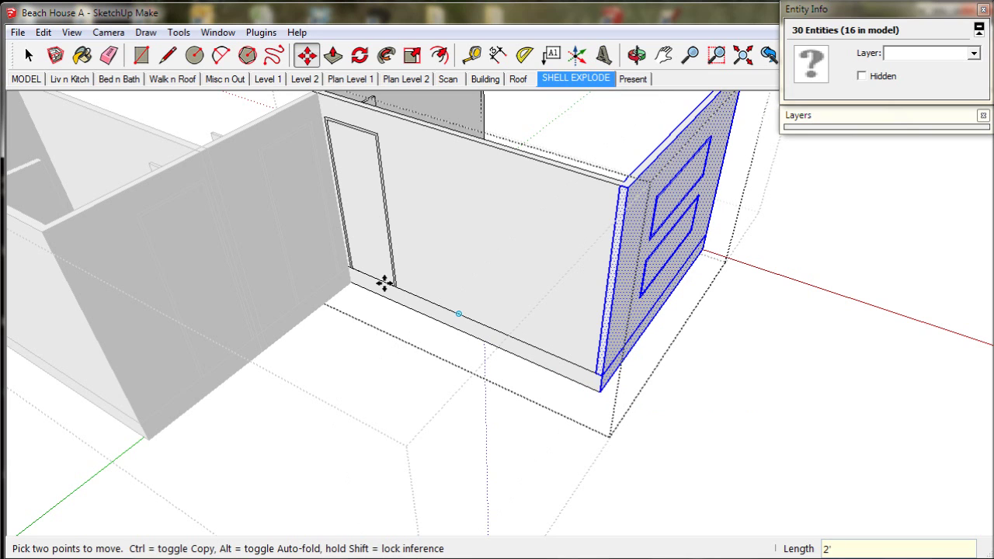
Deselect the wall and close the shell and bedroom module editing
{"action": "left_click", "coordinate": [29, 55]}
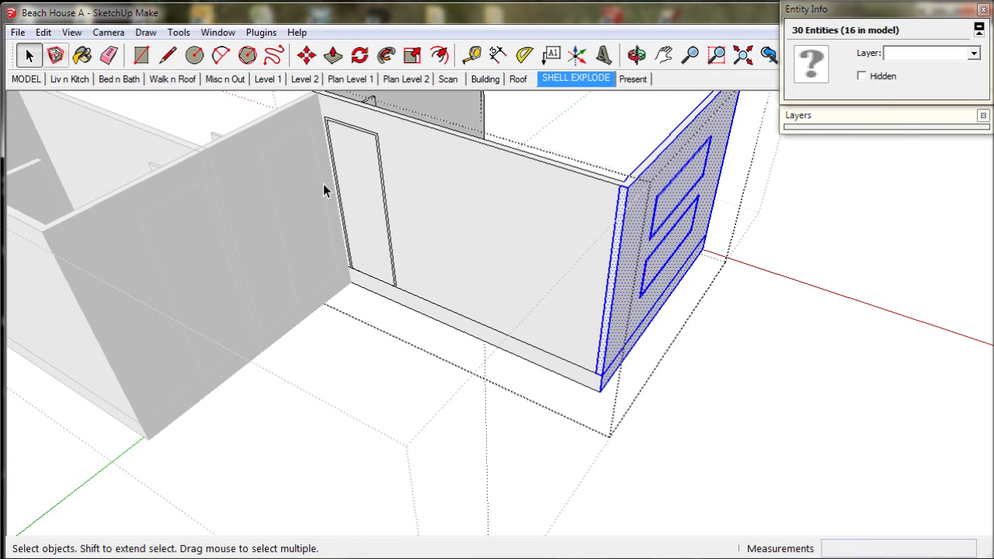
{"action": "left_click", "coordinate": [746, 333]}
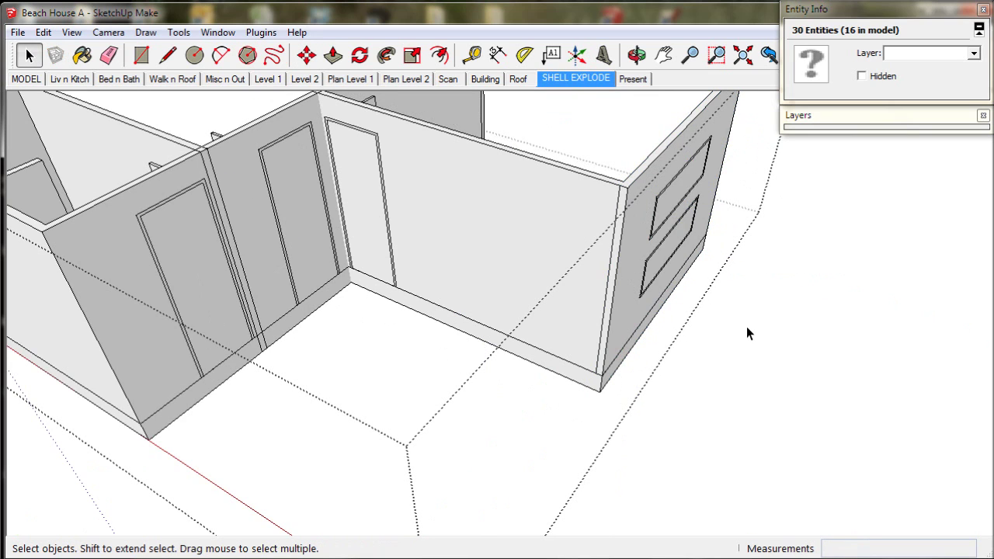
{"action": "scroll", "coordinate": [746, 332], "scroll_direction": "down", "scroll_amount": 5}
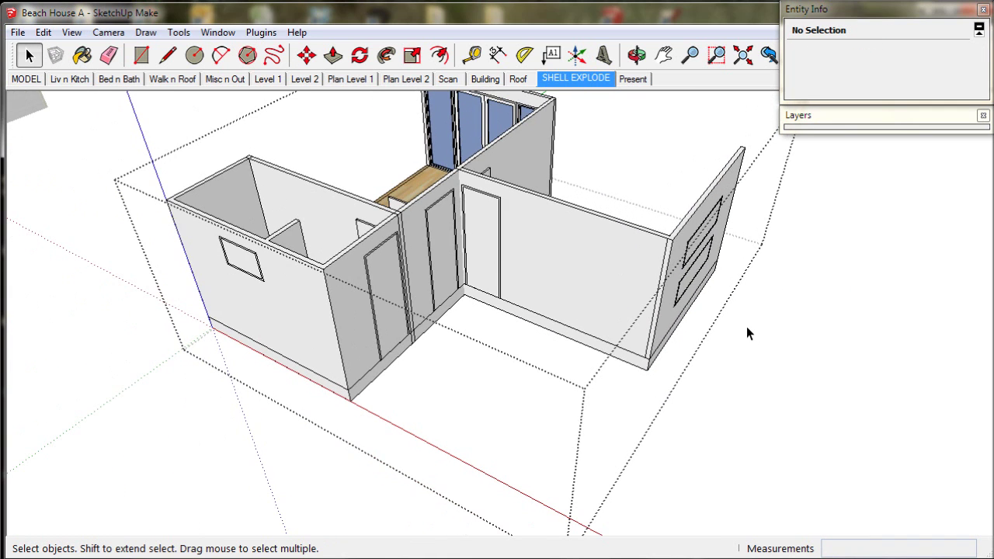
{"action": "scroll", "coordinate": [747, 326], "scroll_direction": "down", "scroll_amount": 4}
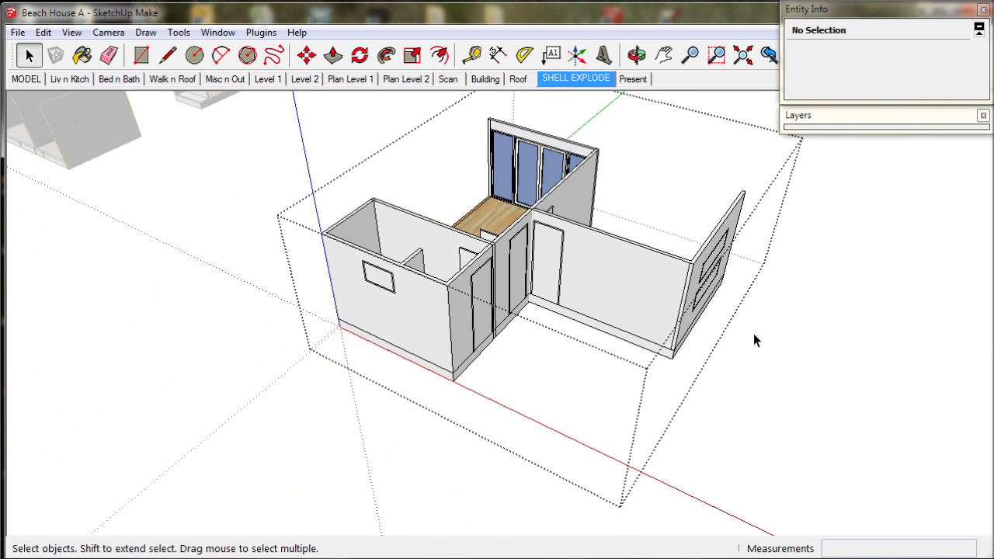
{"action": "left_click", "coordinate": [754, 333]}
Open the level 2 house group and explode its module groups
{"action": "middle_click_drag", "start_coordinate": [741, 338], "coordinate": [696, 358]}
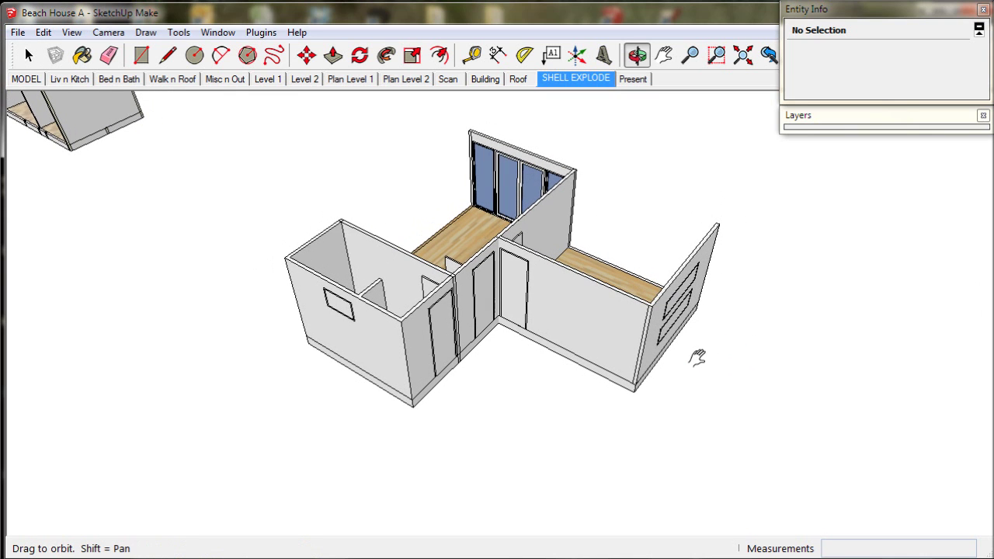
{"action": "left_click", "coordinate": [641, 350]}
{"action": "double_click", "coordinate": [641, 349]}
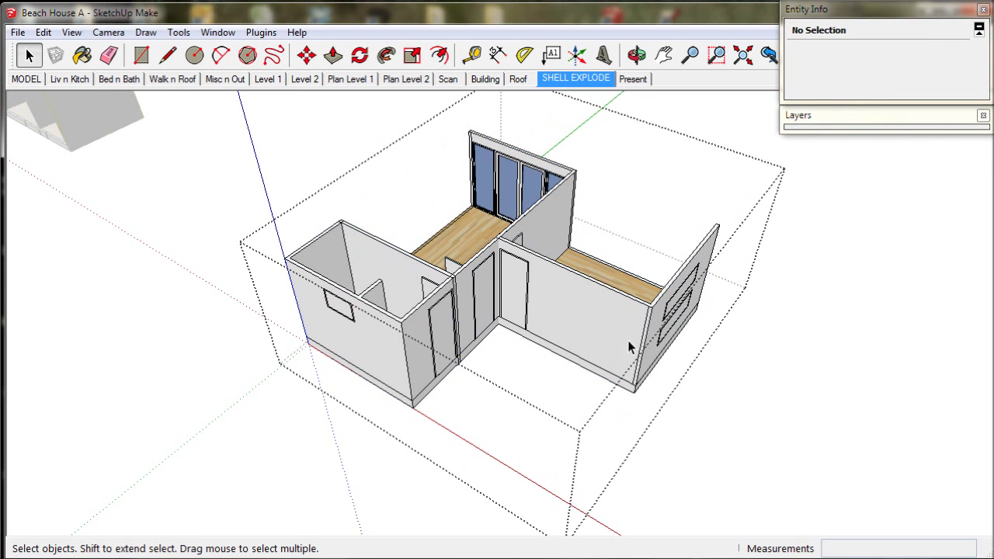
{"action": "left_click_drag", "start_coordinate": [235, 103], "coordinate": [774, 431]}
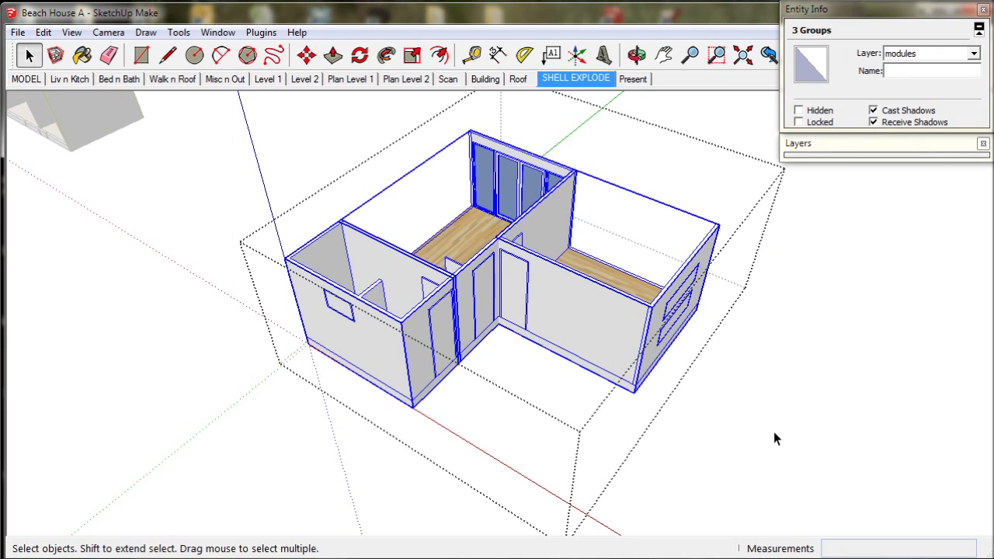
{"action": "right_click", "coordinate": [625, 332]}
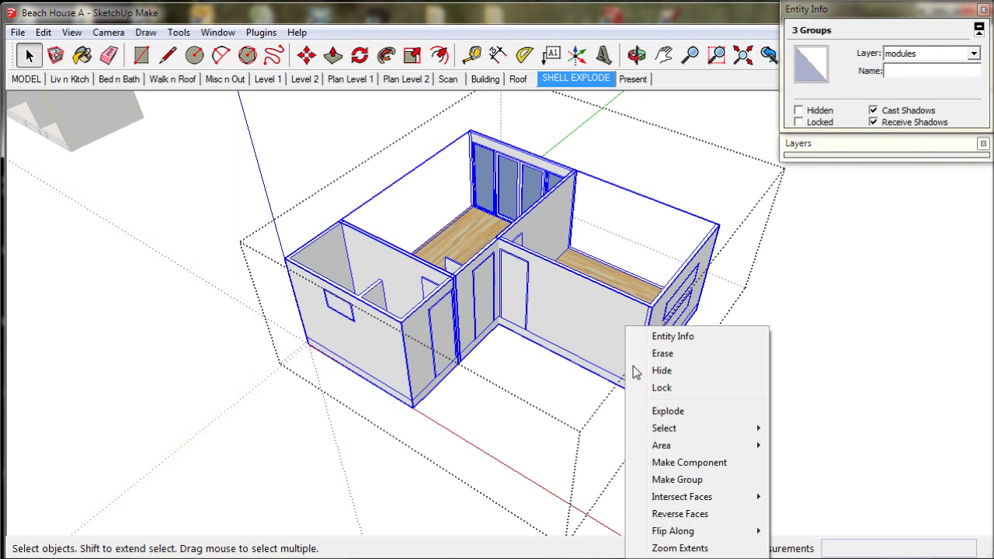
{"action": "left_click", "coordinate": [663, 411]}
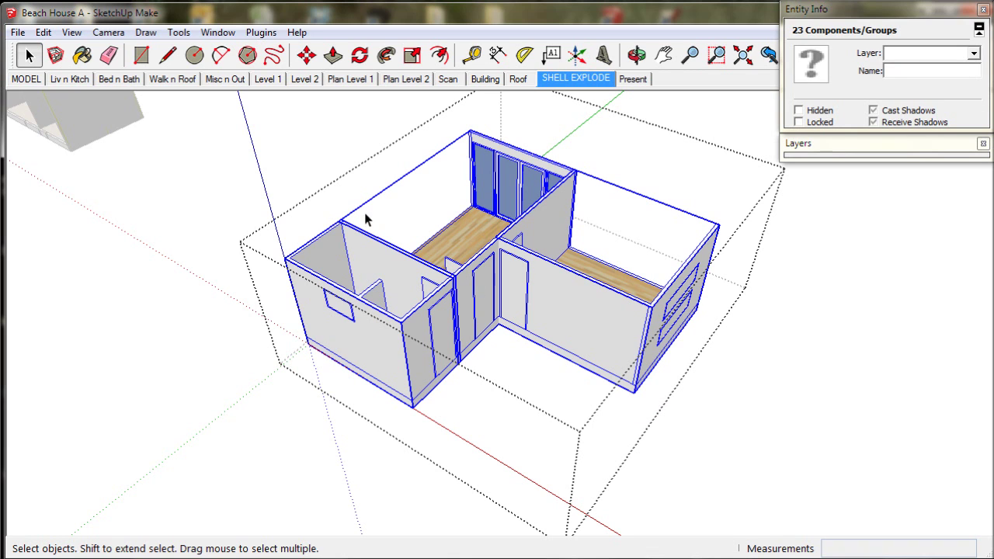
Explode the shell wall groups, then make all the loose wall geometry one group
{"action": "left_click_drag", "start_coordinate": [358, 268], "coordinate": [250, 125]}
{"action": "right_click", "coordinate": [548, 285]}
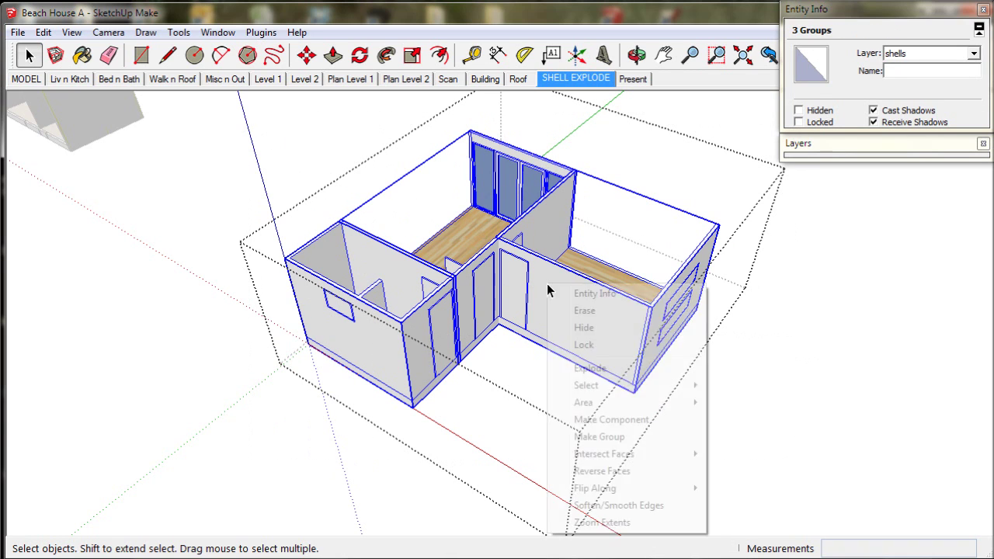
{"action": "left_click", "coordinate": [597, 371]}
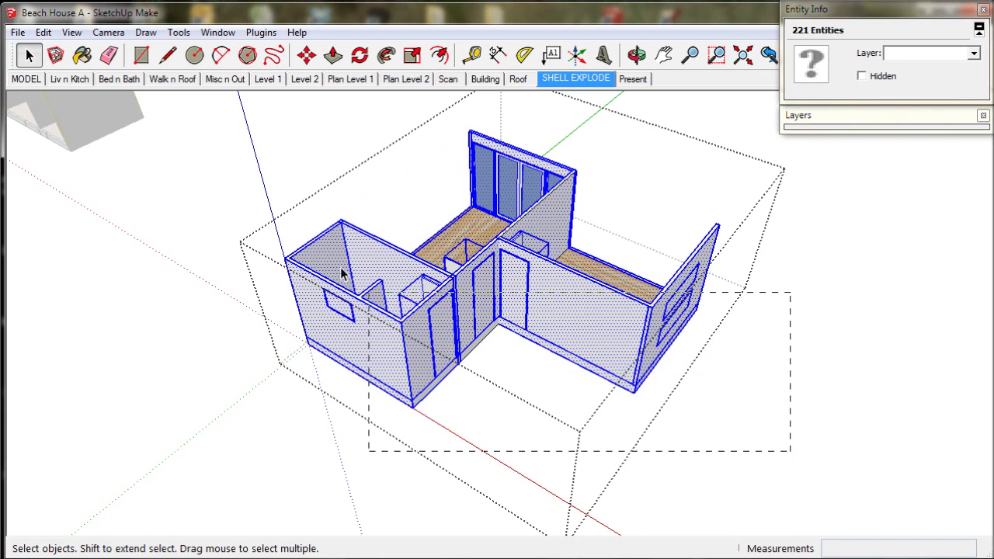
{"action": "left_click_drag", "start_coordinate": [240, 130], "coordinate": [242, 132]}
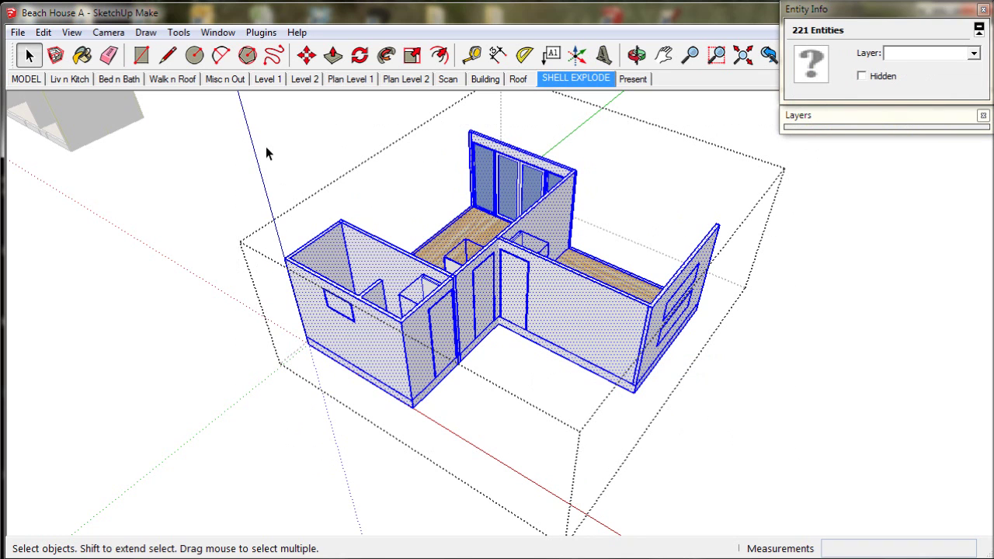
{"action": "right_click", "coordinate": [530, 287]}
{"action": "left_click", "coordinate": [588, 409]}
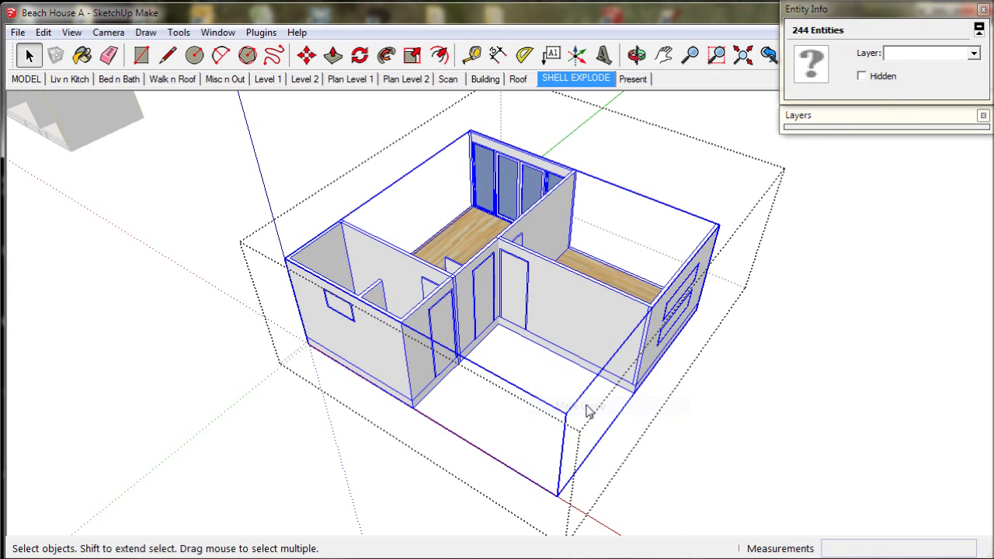
Put the new group on the shells layer and name it L2 shell
{"action": "left_click", "coordinate": [971, 54]}
{"action": "left_click", "coordinate": [891, 196]}
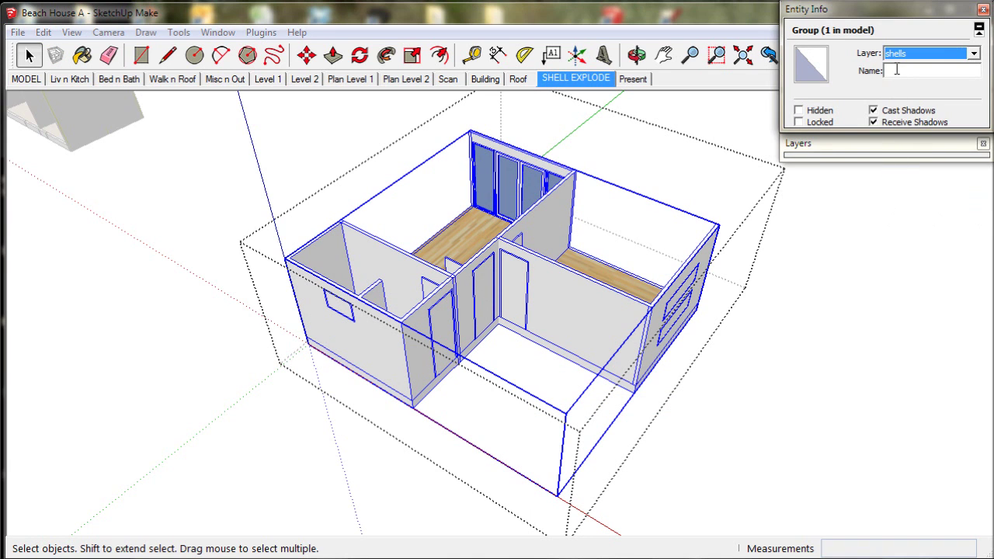
{"action": "left_click", "coordinate": [896, 70]}
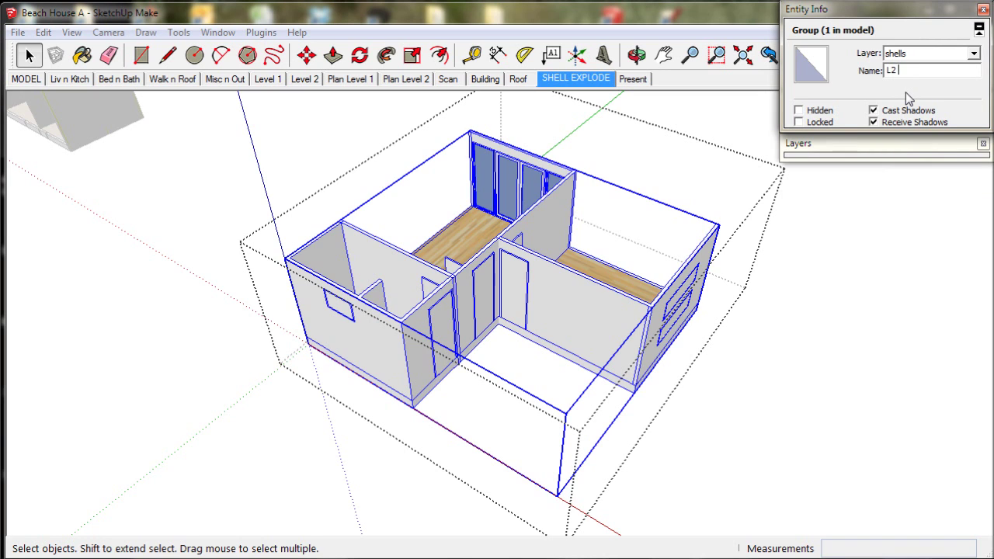
{"action": "type", "text": "L2 shell"}
{"action": "key", "text": "Return"}
Open the L2 shell group and select all its connected wall geometry
{"action": "left_click", "coordinate": [788, 295]}
{"action": "middle_click_drag", "start_coordinate": [789, 295], "coordinate": [614, 305]}
{"action": "left_click", "coordinate": [572, 321]}
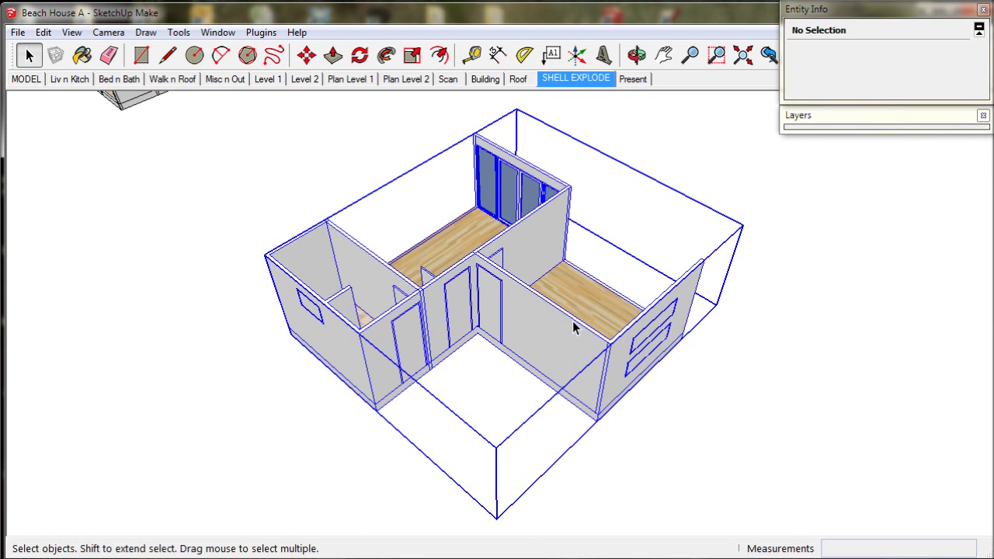
{"action": "double_click", "coordinate": [573, 322]}
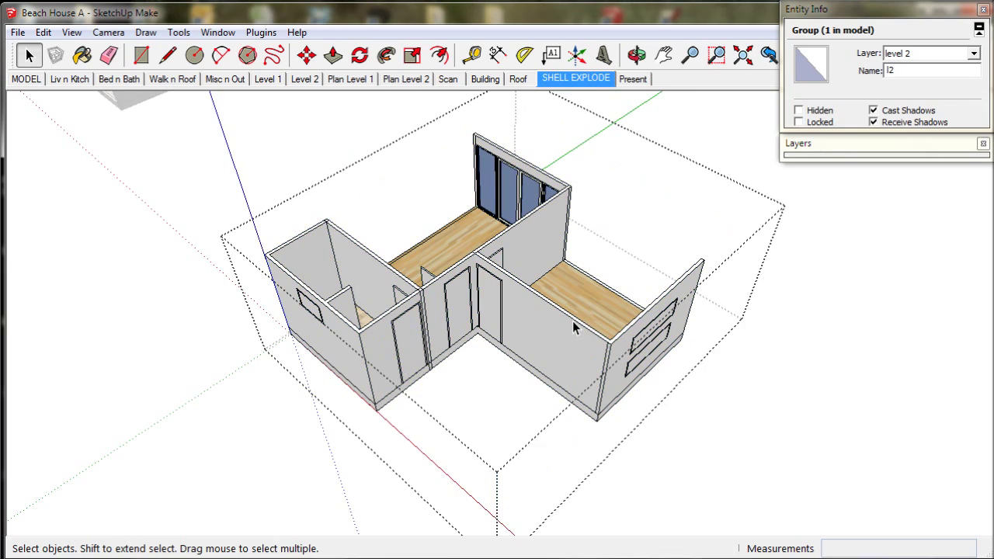
{"action": "triple_click", "coordinate": [572, 321]}
{"action": "middle_click_drag", "start_coordinate": [573, 321], "coordinate": [497, 312]}
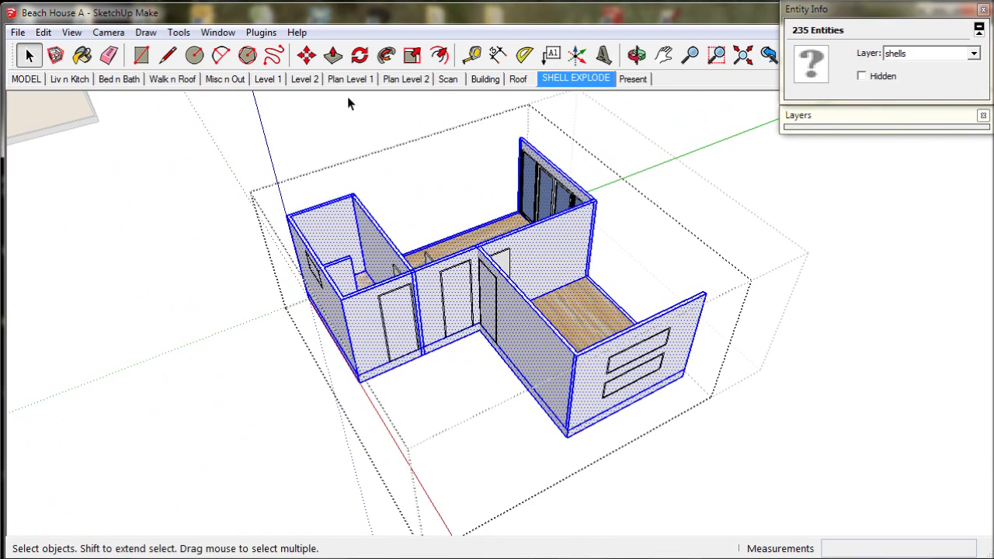
{"action": "key", "text": "p"}
{"action": "scroll", "coordinate": [583, 229], "scroll_direction": "up", "scroll_amount": 3}
Push-pull the wall end faces out to the far walls, one extending 17' 8 1/2"
{"action": "scroll", "coordinate": [590, 225], "scroll_direction": "up", "scroll_amount": 2}
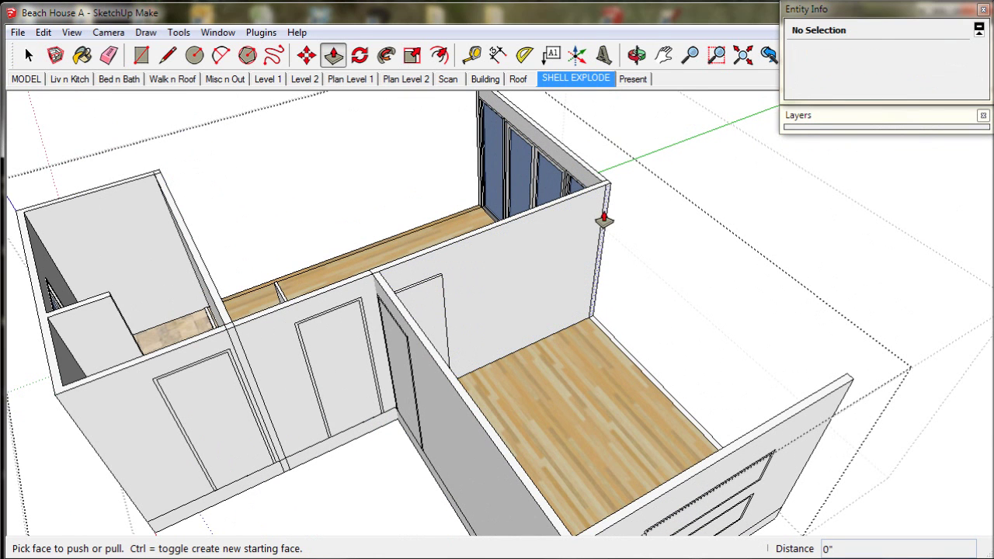
{"action": "left_click_drag", "start_coordinate": [603, 217], "coordinate": [774, 415]}
{"action": "middle_click_drag", "start_coordinate": [657, 373], "coordinate": [455, 281]}
{"action": "left_click_drag", "start_coordinate": [478, 208], "coordinate": [549, 437]}
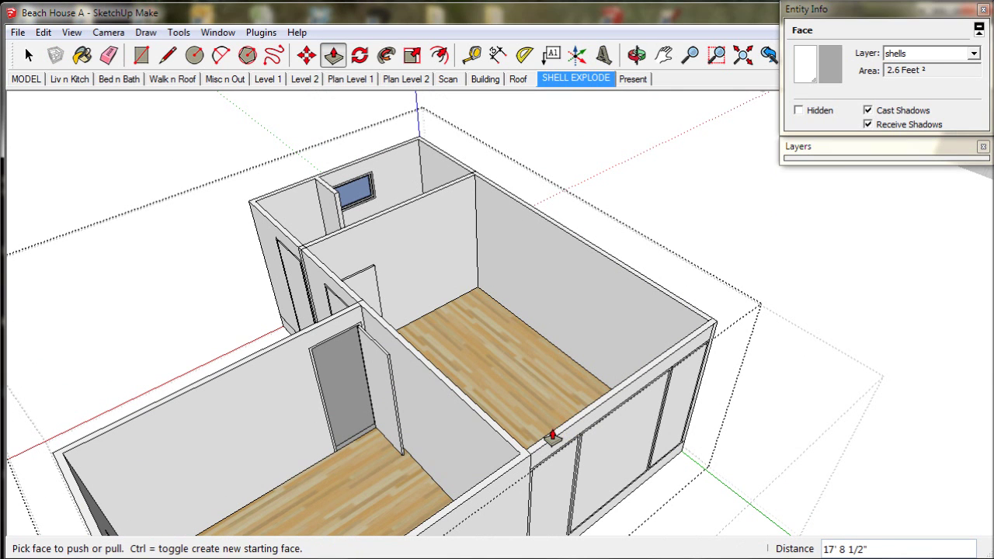
{"action": "middle_click_drag", "start_coordinate": [443, 438], "coordinate": [865, 355]}
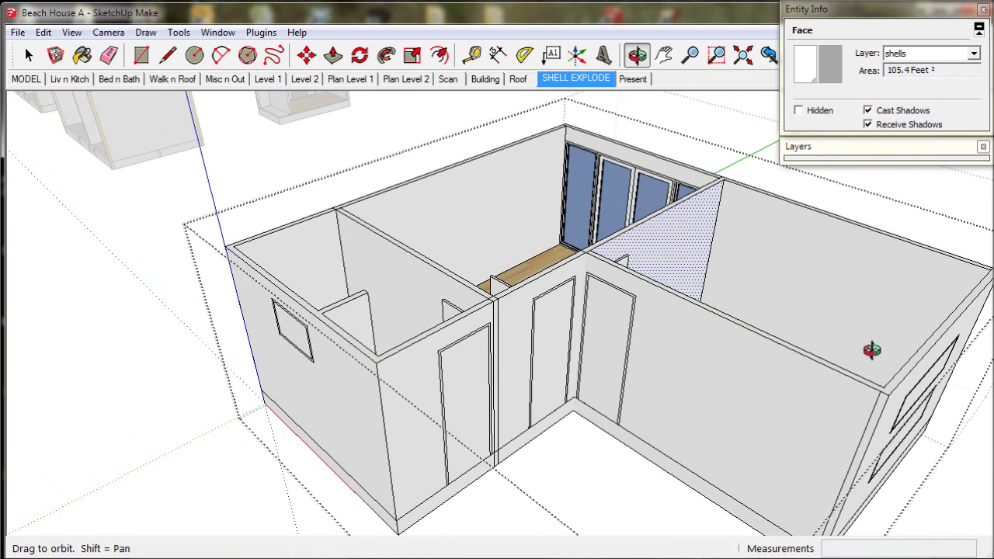
{"action": "key", "text": "p"}
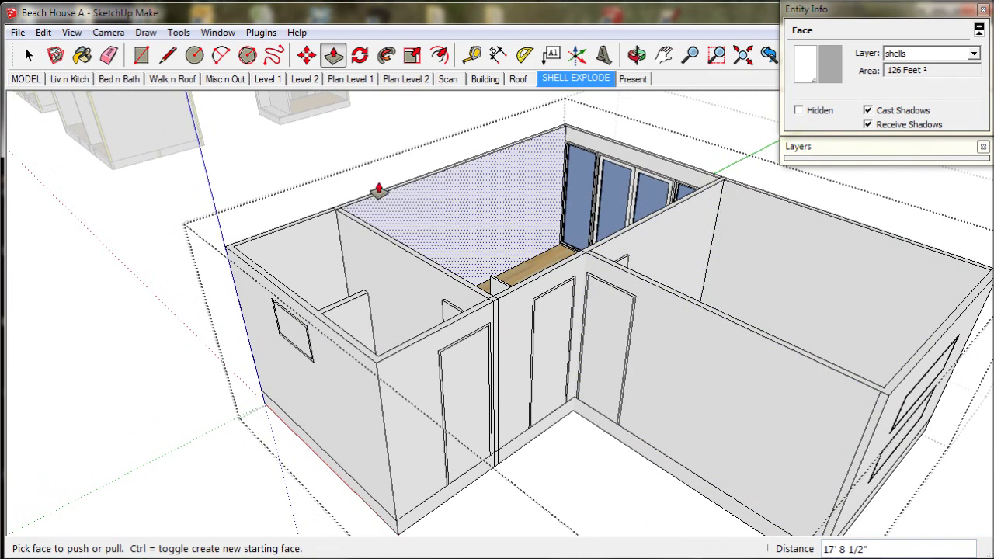
Draw a 9' vertical edge down the corner by the glass doors and a 7 1/2" base edge
{"action": "left_click", "coordinate": [168, 55]}
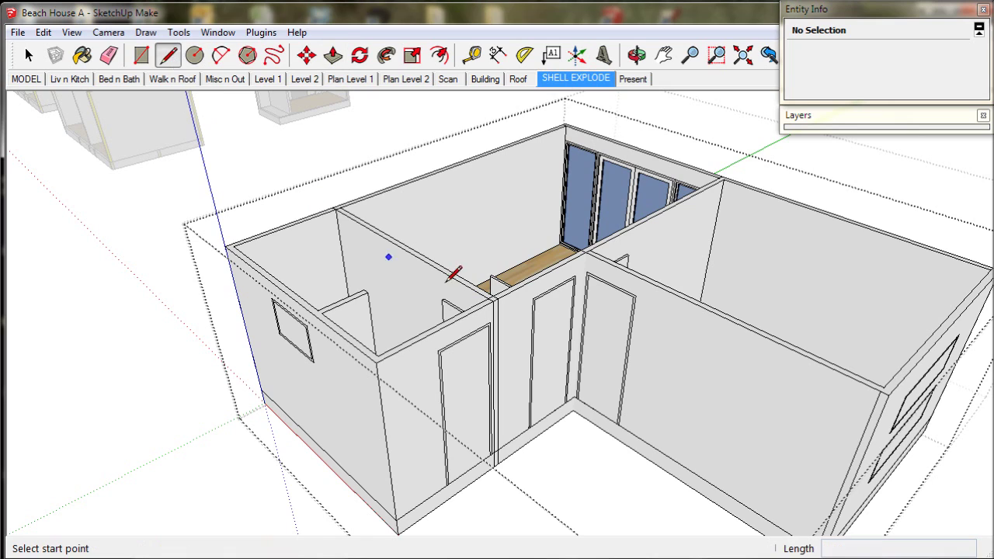
{"action": "left_click", "coordinate": [585, 253]}
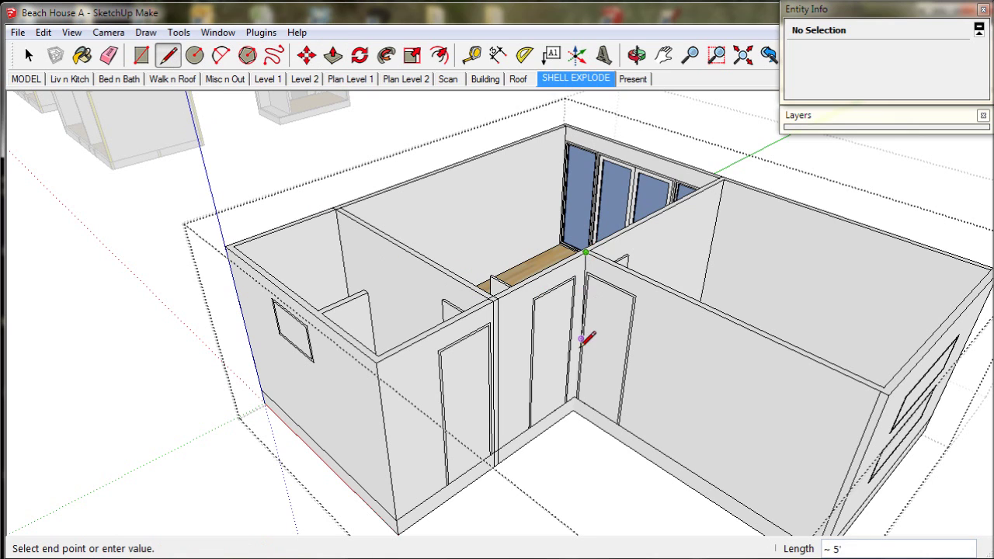
{"action": "left_click", "coordinate": [574, 396]}
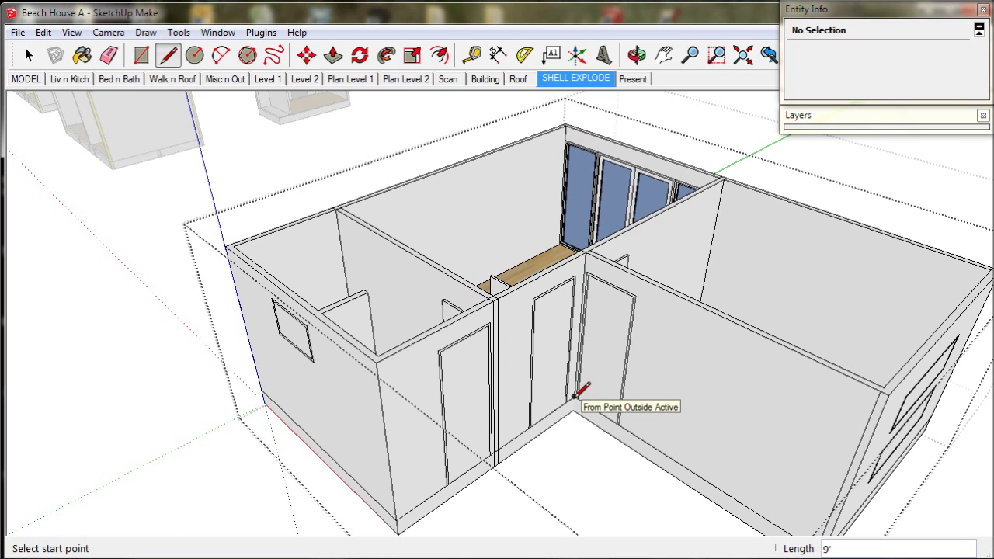
{"action": "scroll", "coordinate": [574, 396], "scroll_direction": "up", "scroll_amount": 3}
{"action": "scroll", "coordinate": [574, 396], "scroll_direction": "up", "scroll_amount": 3}
{"action": "left_click", "coordinate": [576, 392]}
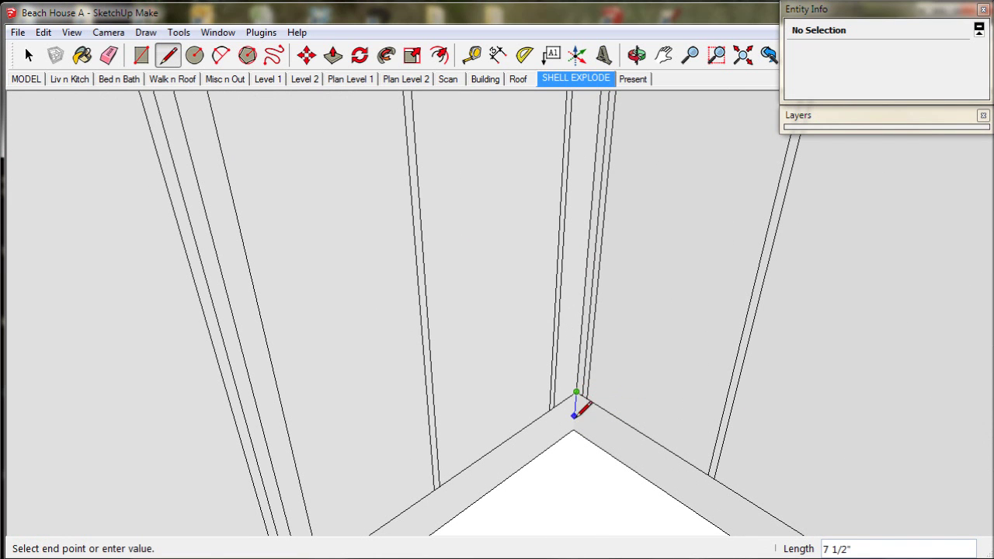
{"action": "left_click", "coordinate": [574, 427]}
{"action": "scroll", "coordinate": [575, 416], "scroll_direction": "down", "scroll_amount": 5}
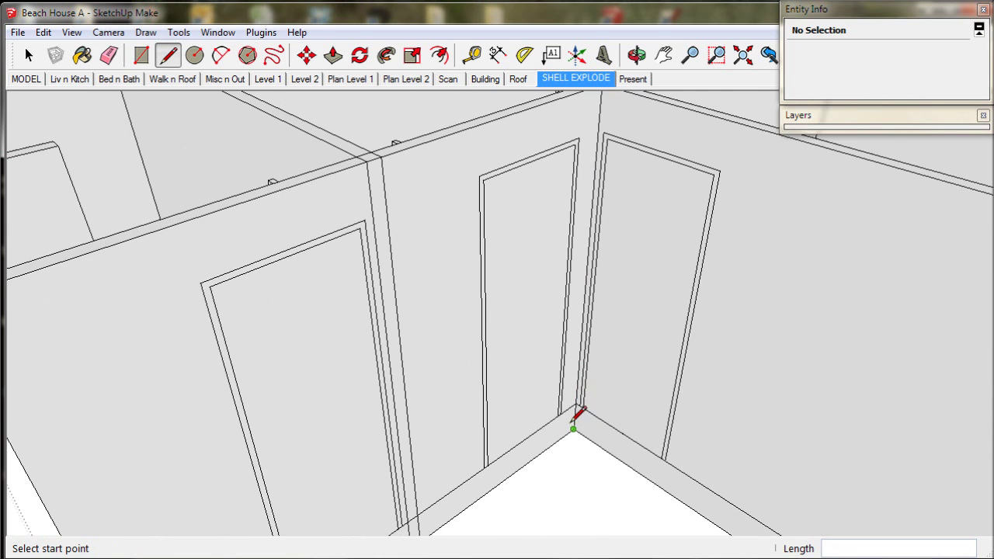
{"action": "scroll", "coordinate": [574, 412], "scroll_direction": "down", "scroll_amount": 3}
{"action": "middle_click_drag", "start_coordinate": [572, 406], "coordinate": [495, 337]}
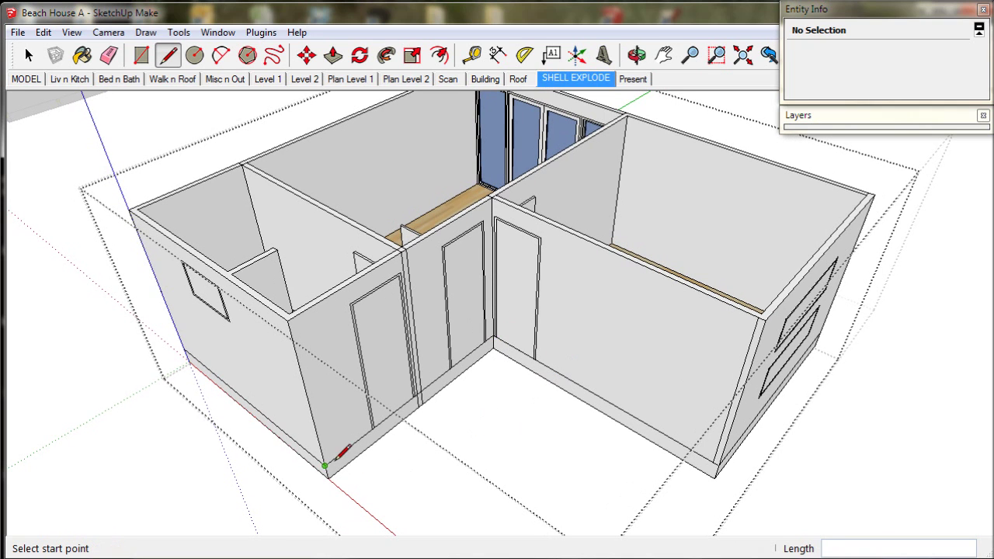
Draw a floor rectangle from the wall corner beside the corridor
{"action": "left_click", "coordinate": [141, 55]}
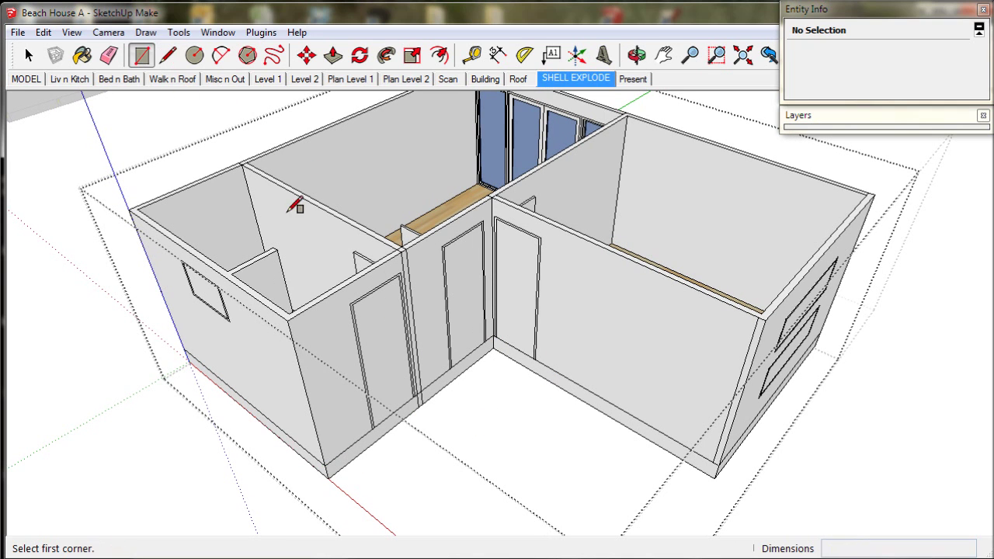
{"action": "scroll", "coordinate": [480, 346], "scroll_direction": "up", "scroll_amount": 3}
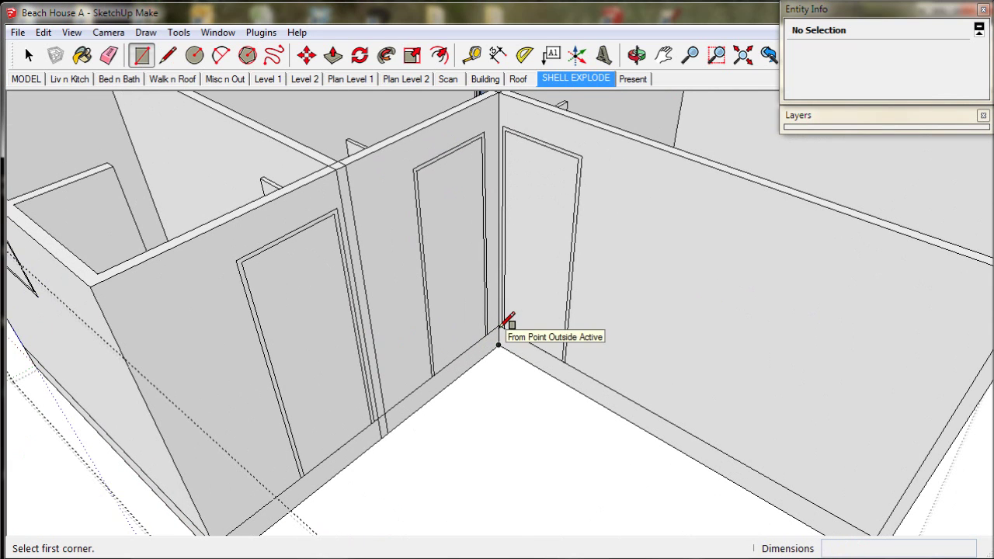
{"action": "left_click", "coordinate": [499, 324]}
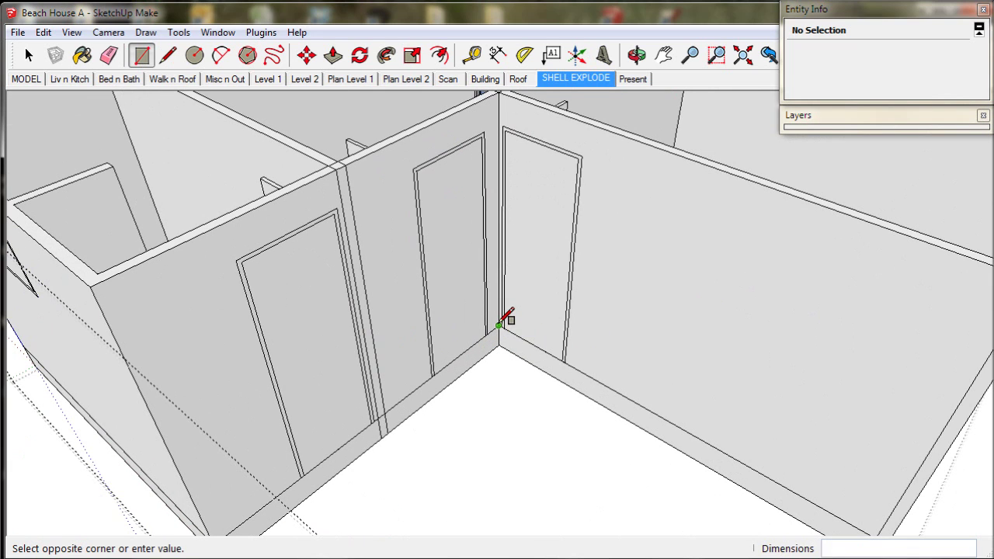
{"action": "left_click", "coordinate": [582, 392]}
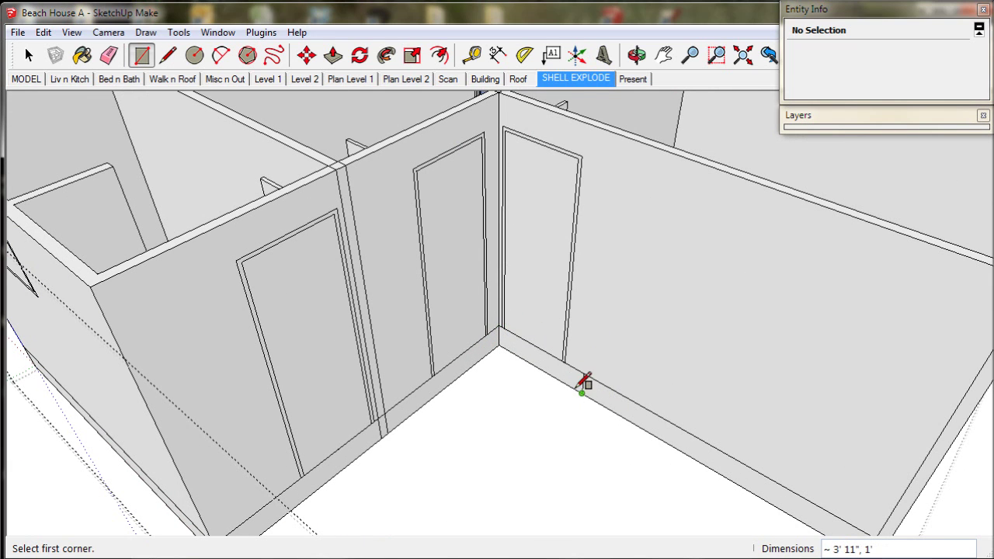
Push-pull the rectangle 11' 8 1/2" to the far wall corner, then expand the Layers list
{"action": "left_click", "coordinate": [331, 56]}
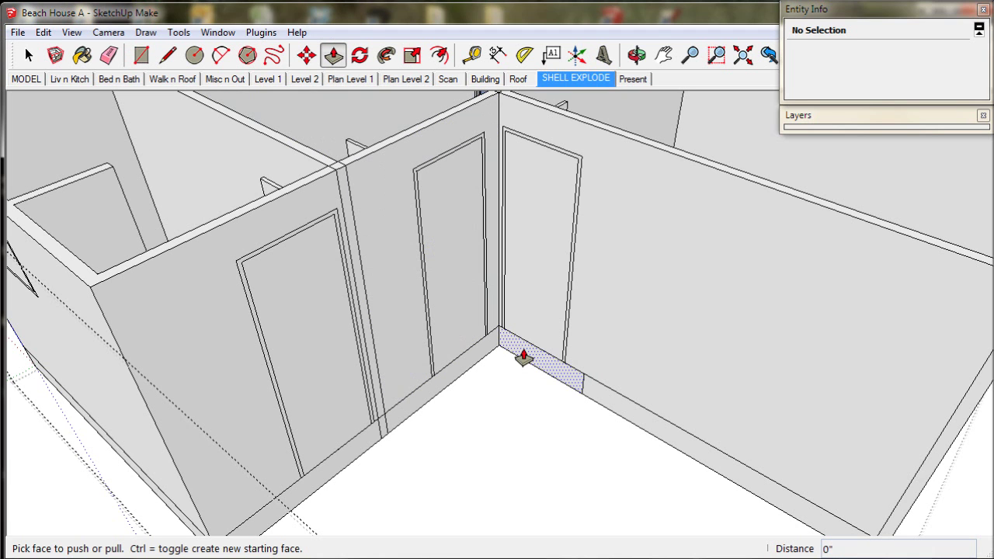
{"action": "left_click_drag", "start_coordinate": [520, 357], "coordinate": [277, 413]}
{"action": "scroll", "coordinate": [512, 379], "scroll_direction": "down", "scroll_amount": 3}
{"action": "left_click_drag", "start_coordinate": [249, 317], "coordinate": [249, 316]}
{"action": "left_click", "coordinate": [29, 55]}
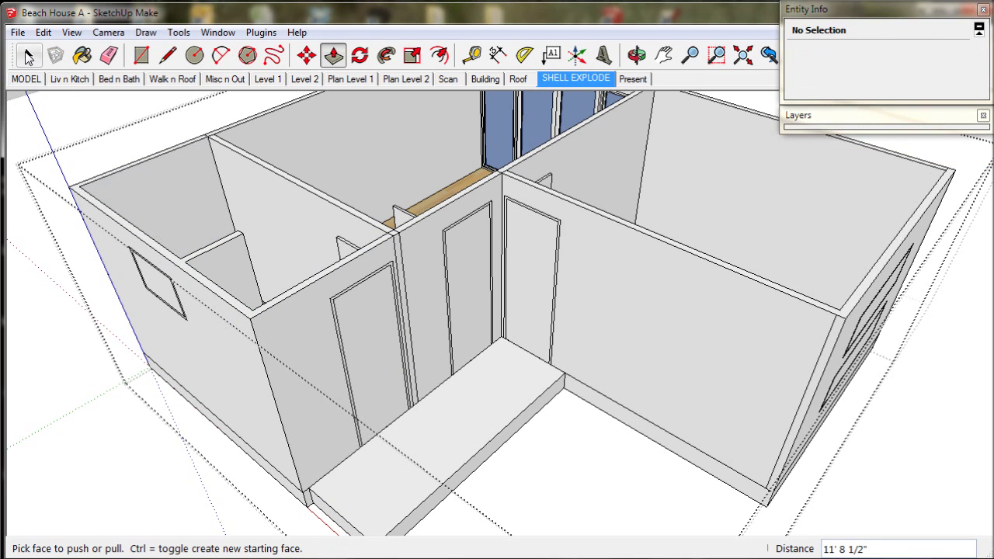
{"action": "scroll", "coordinate": [322, 233], "scroll_direction": "down", "scroll_amount": 3}
{"action": "middle_click_drag", "start_coordinate": [322, 233], "coordinate": [374, 276]}
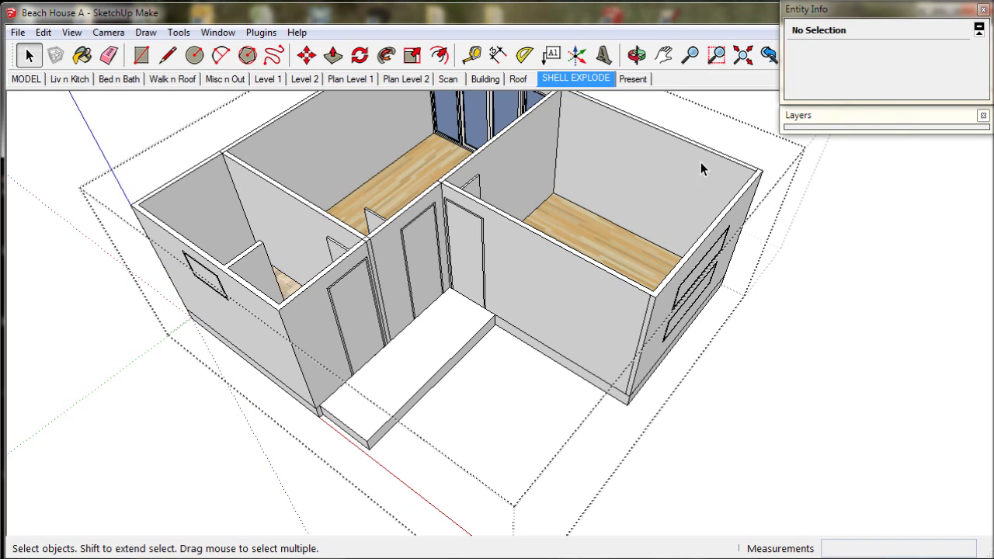
{"action": "left_click", "coordinate": [821, 119]}
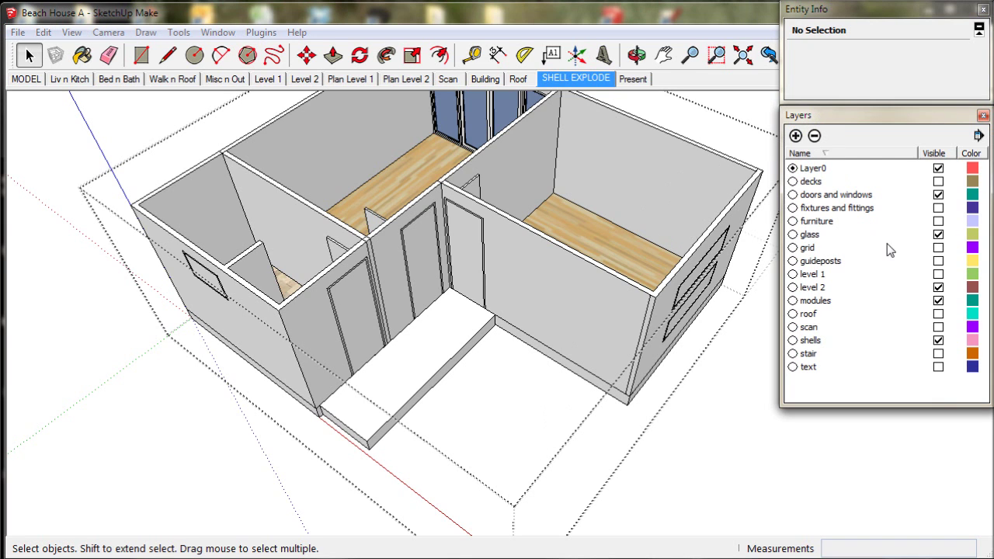
Make the level 1 layer visible beneath the level 2 shell
{"action": "left_click", "coordinate": [824, 277]}
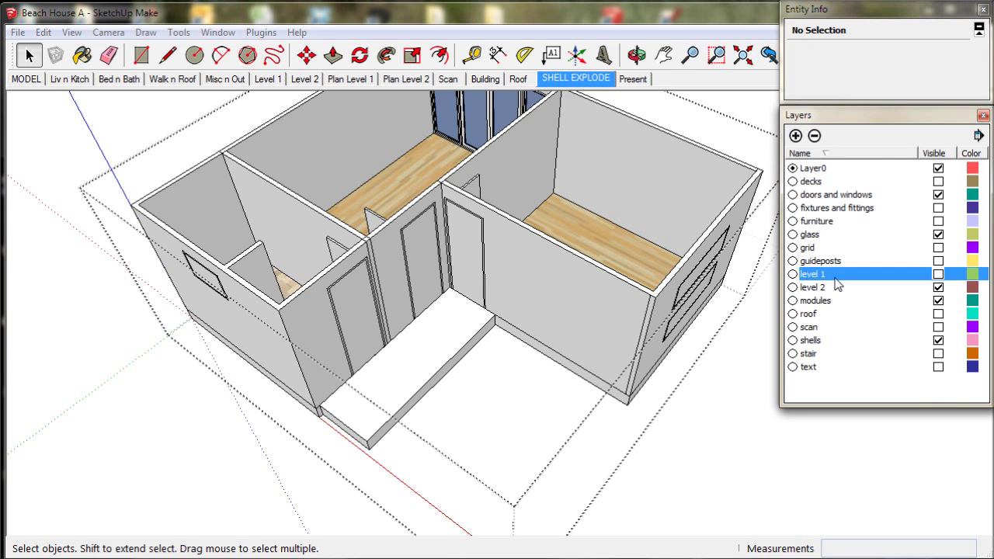
{"action": "left_click", "coordinate": [938, 275]}
{"action": "middle_click_drag", "start_coordinate": [628, 423], "coordinate": [626, 370]}
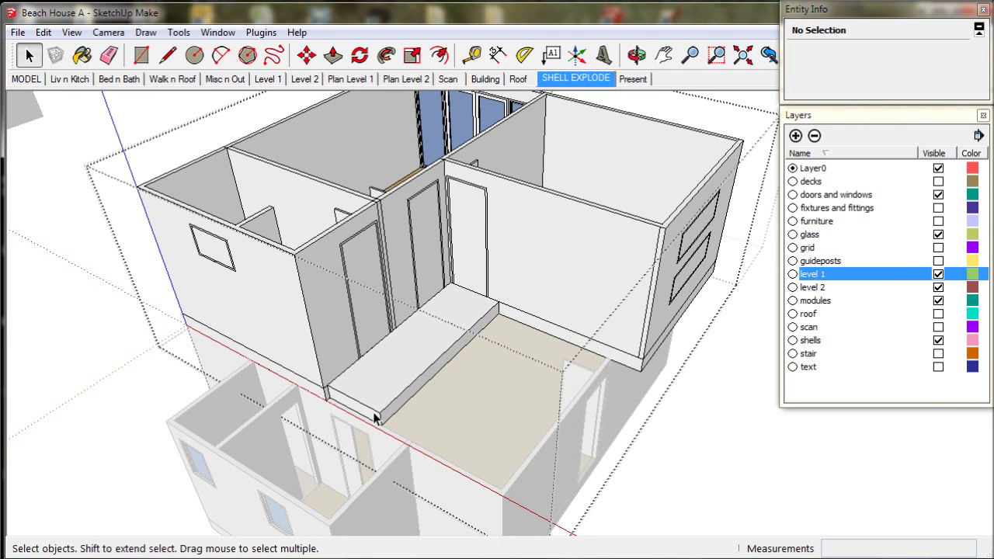
{"action": "middle_click_drag", "start_coordinate": [421, 427], "coordinate": [304, 426]}
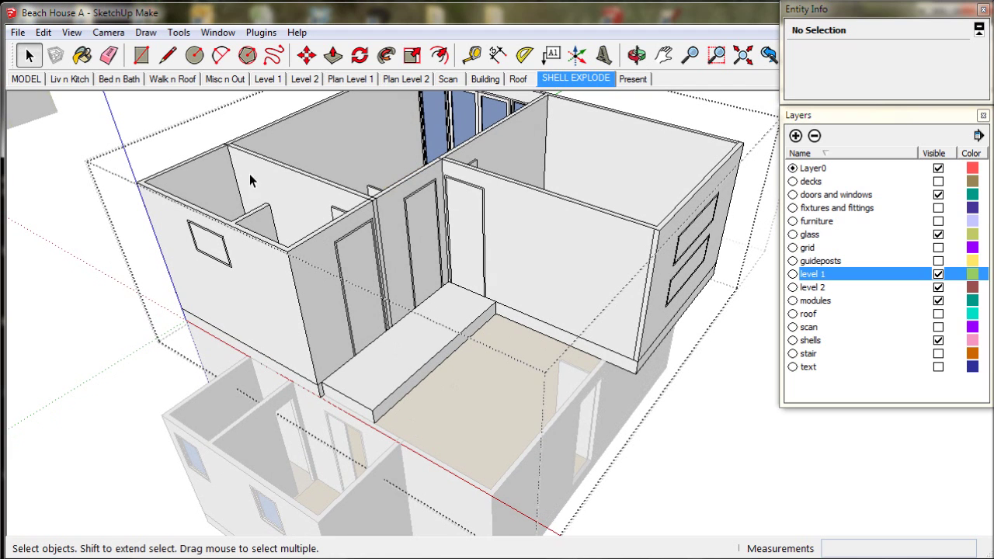
Draw 10' and 9' vertical edges from the landing corners up to the level 2 wall tops
{"action": "left_click", "coordinate": [167, 56]}
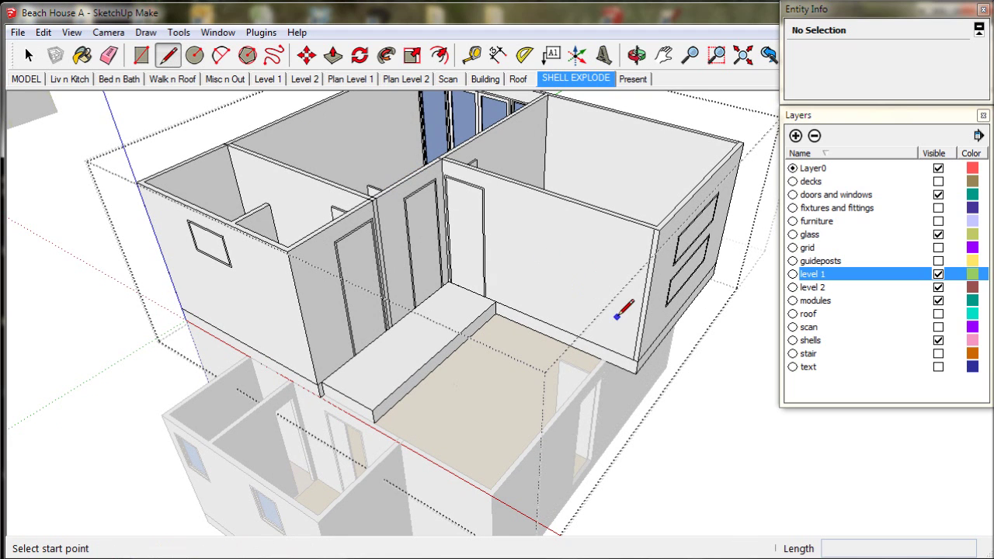
{"action": "scroll", "coordinate": [613, 318], "scroll_direction": "up", "scroll_amount": 3}
{"action": "left_click", "coordinate": [594, 379]}
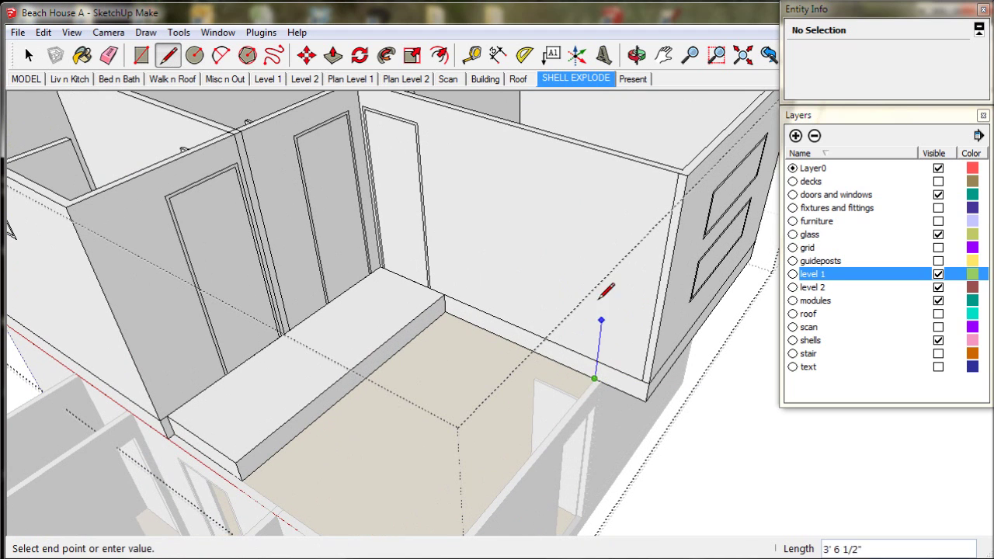
{"action": "left_click", "coordinate": [621, 156]}
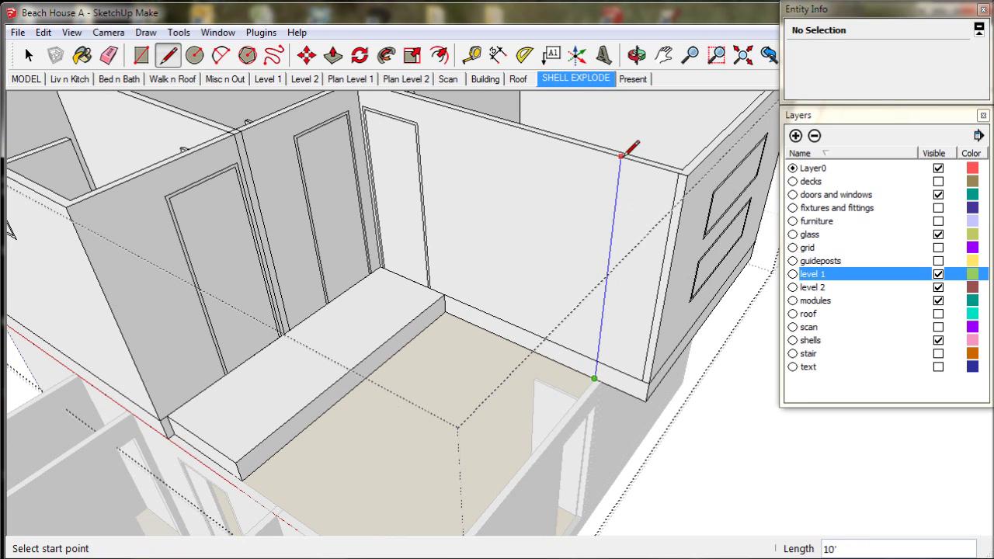
{"action": "left_click", "coordinate": [600, 380]}
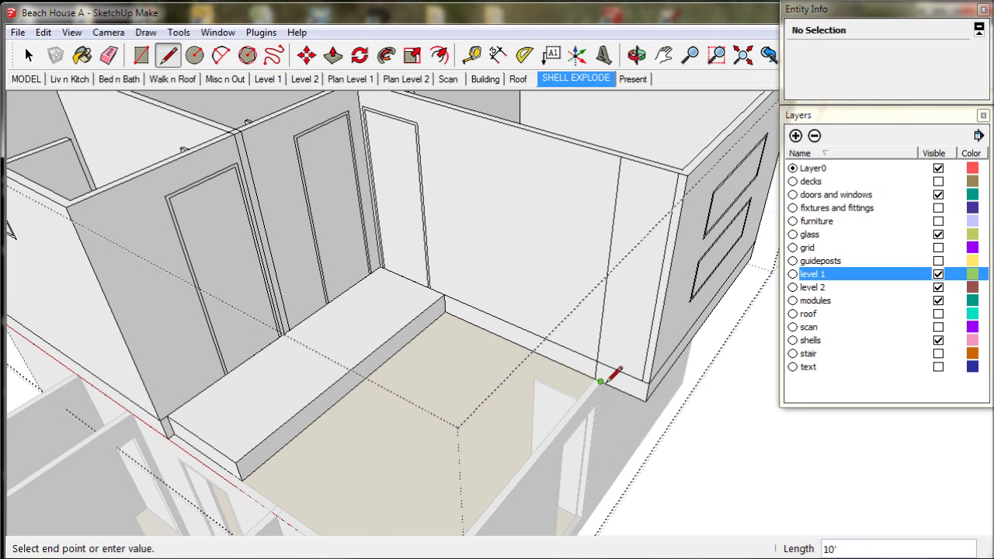
{"action": "left_click", "coordinate": [636, 159]}
{"action": "middle_click_drag", "start_coordinate": [546, 317], "coordinate": [570, 295]}
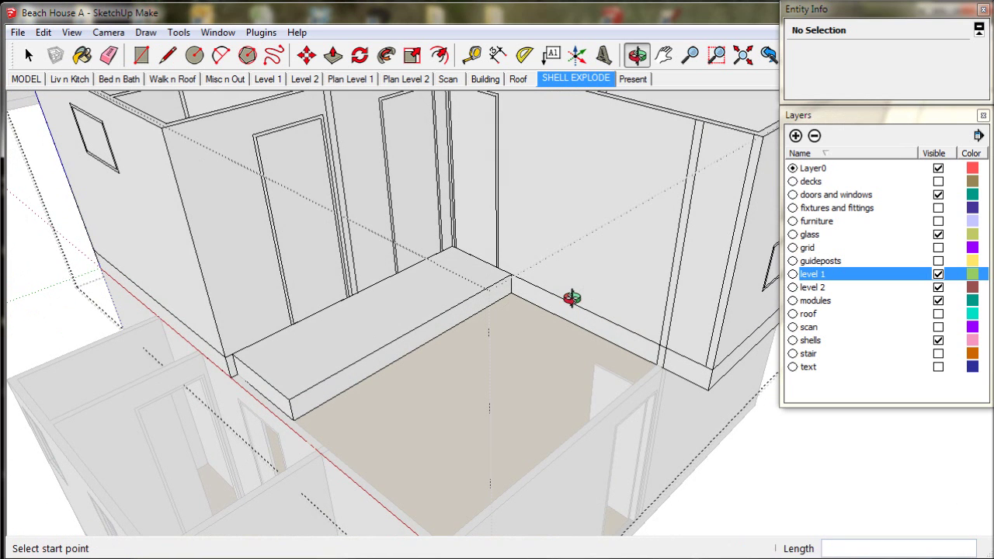
{"action": "left_click", "coordinate": [230, 377]}
{"action": "left_click", "coordinate": [169, 125]}
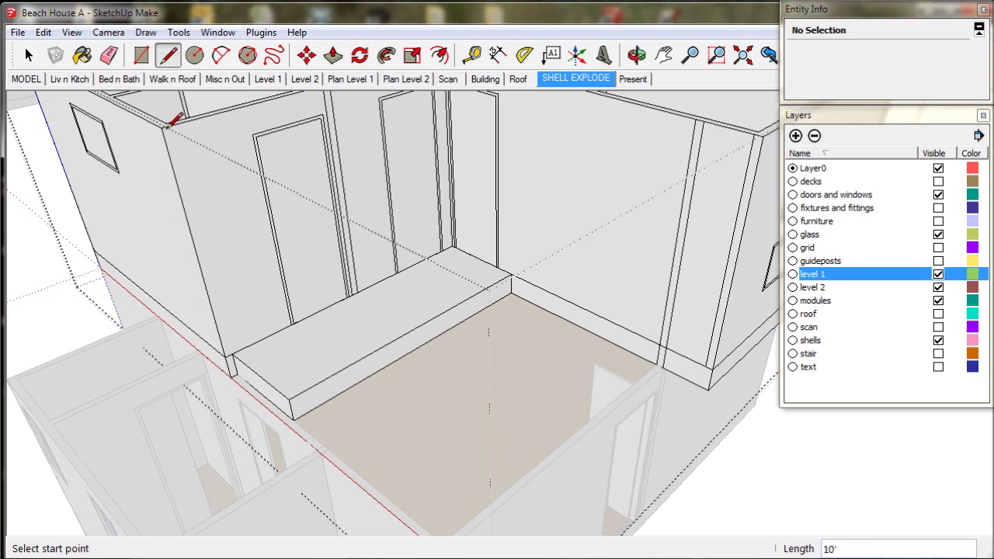
{"action": "left_click", "coordinate": [232, 353]}
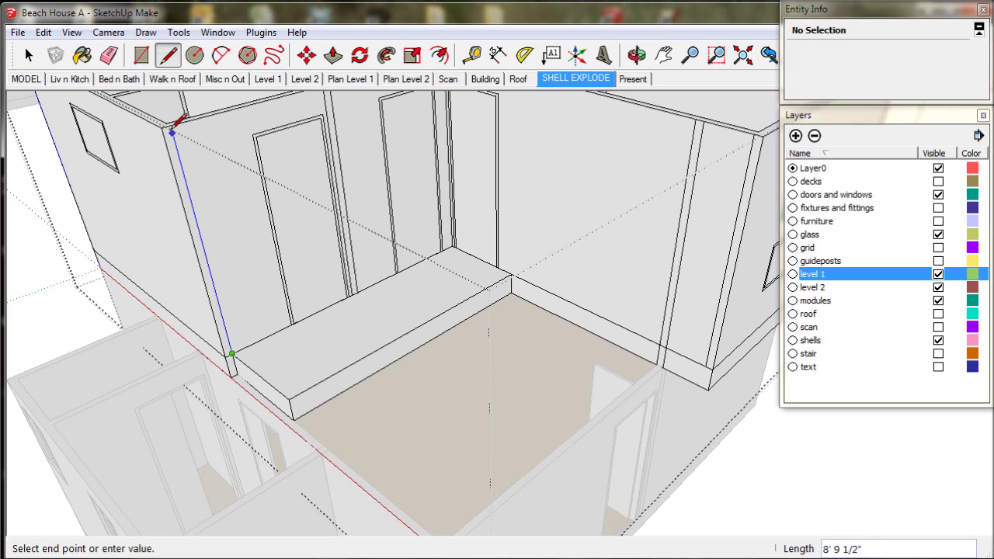
{"action": "left_click", "coordinate": [174, 123]}
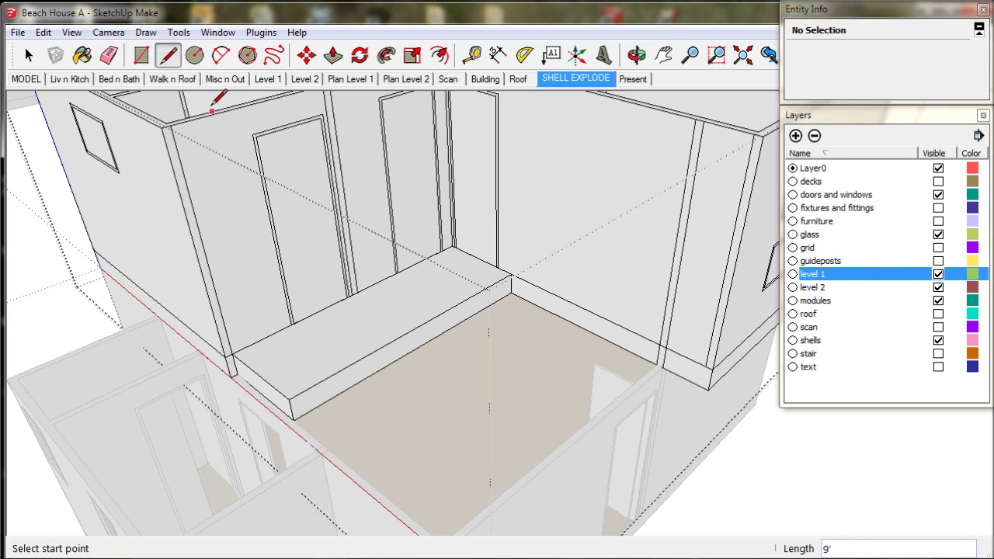
Push-pull the first thin wall strip across the opening and thicken its end 3 1/2"
{"action": "left_click", "coordinate": [332, 56]}
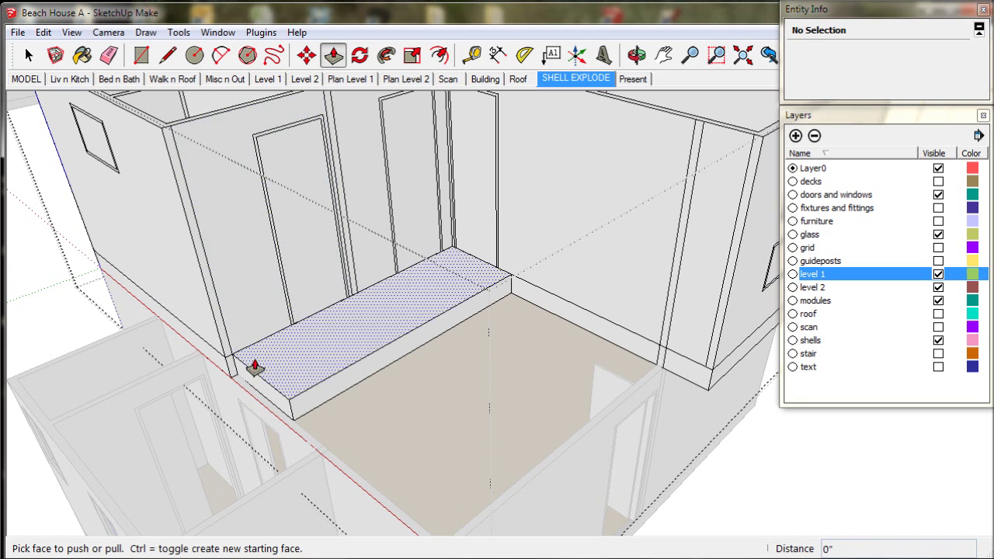
{"action": "left_click", "coordinate": [232, 371]}
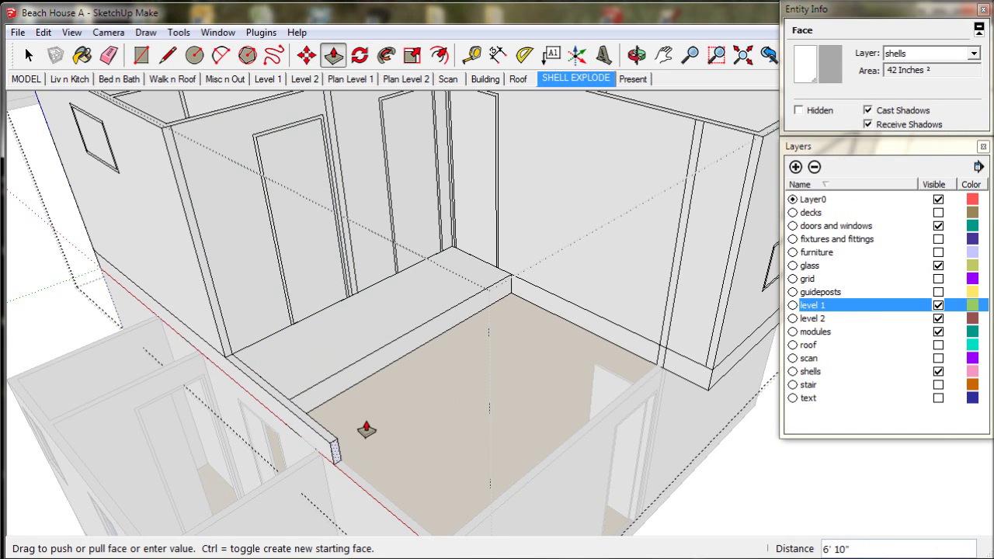
{"action": "middle_click_drag", "start_coordinate": [303, 361], "coordinate": [381, 376]}
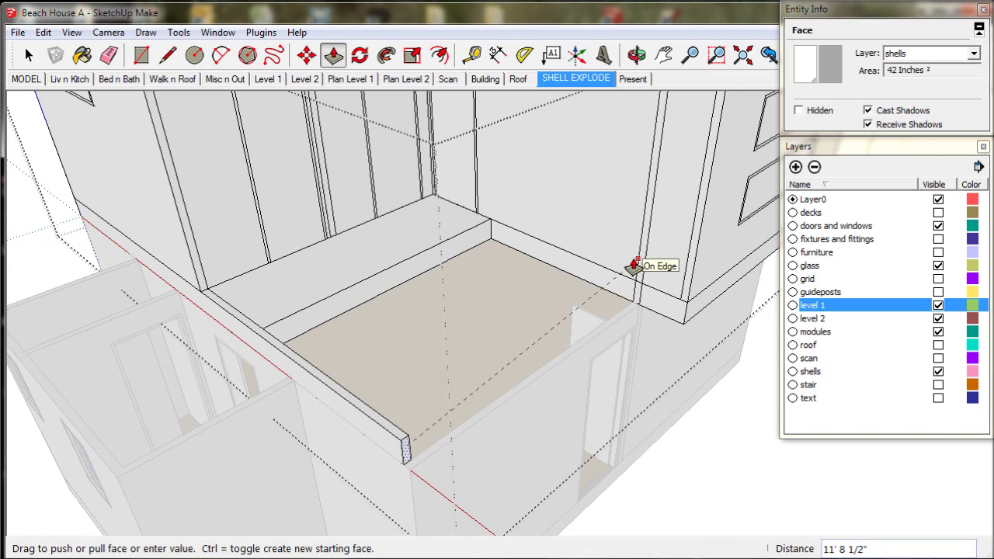
{"action": "left_click", "coordinate": [632, 266]}
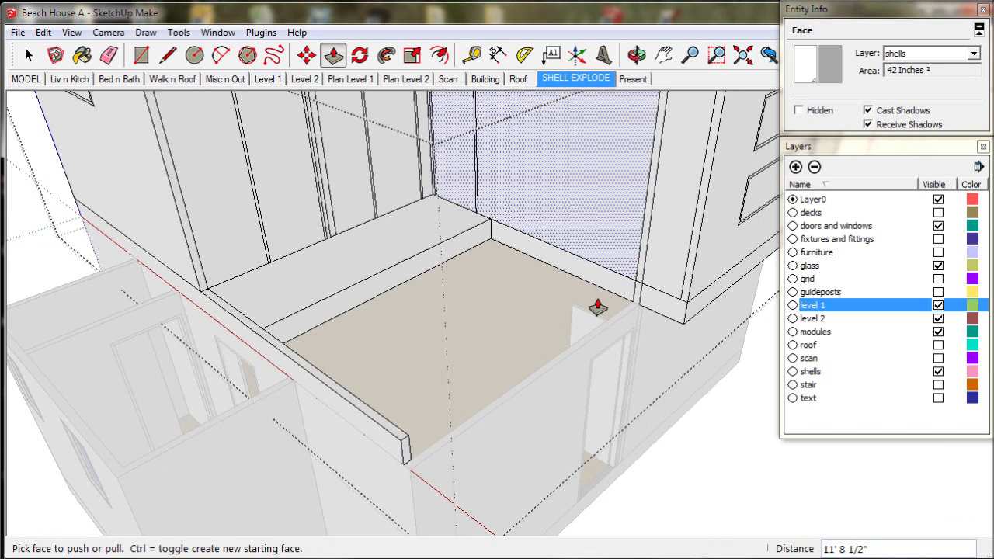
{"action": "left_click", "coordinate": [405, 450]}
{"action": "left_click", "coordinate": [411, 457]}
{"action": "left_click", "coordinate": [409, 450]}
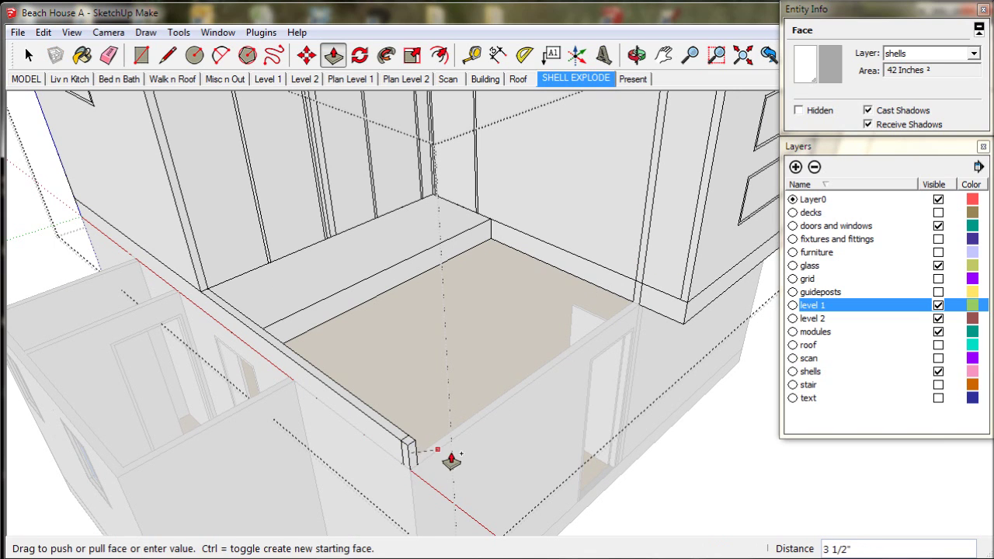
{"action": "left_click", "coordinate": [442, 461]}
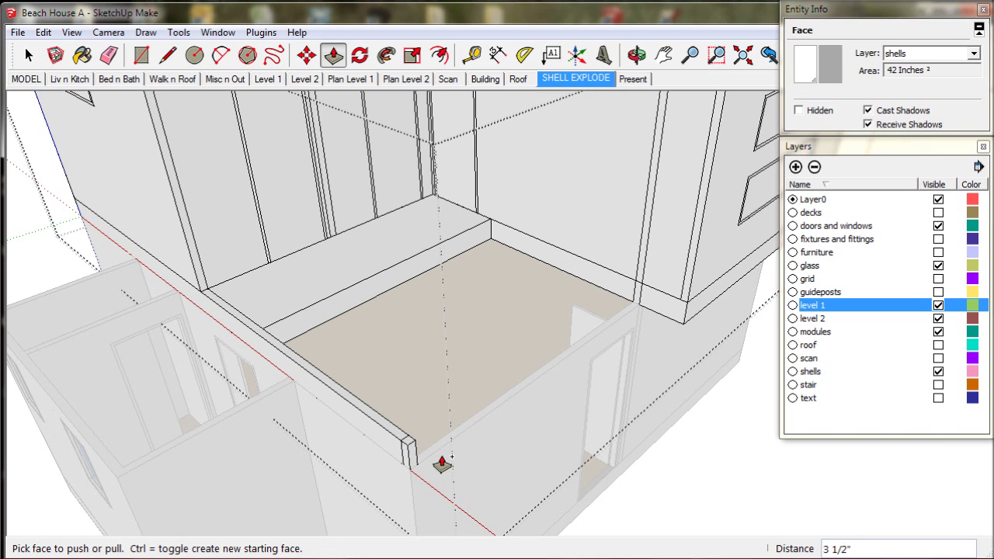
Extrude the remaining strips into 11' 8 1/2" stairwell walls, thickening one end 3 1/2"
{"action": "left_click", "coordinate": [200, 278]}
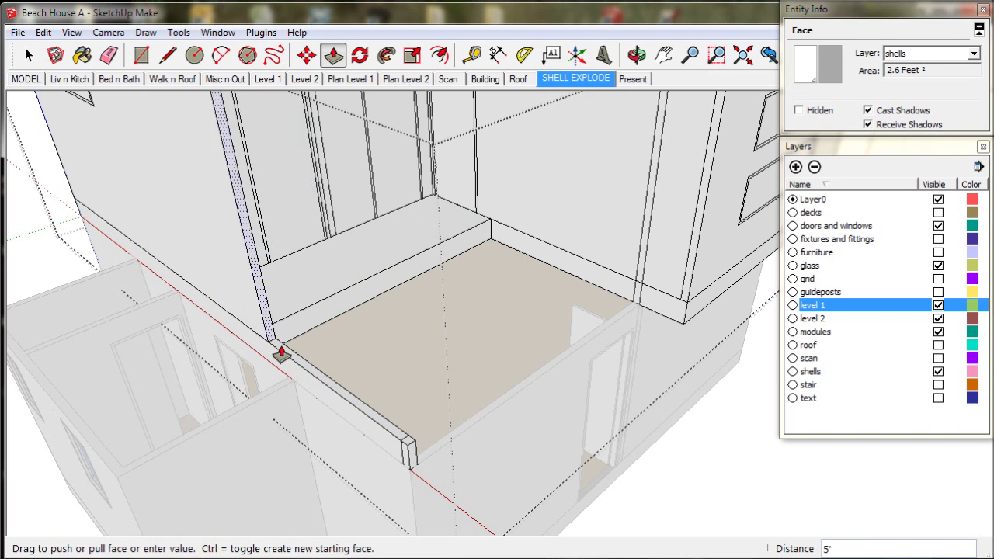
{"action": "left_click", "coordinate": [401, 459]}
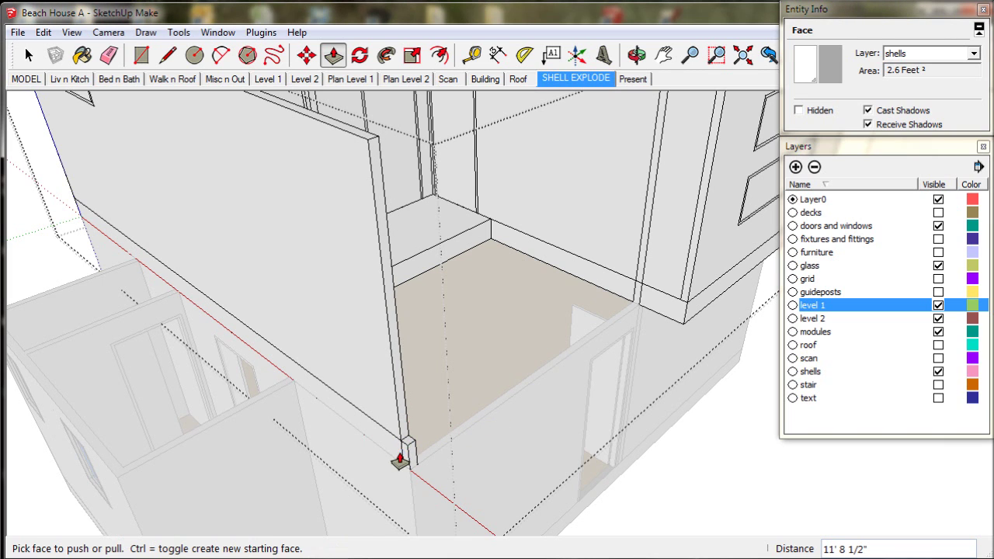
{"action": "left_click", "coordinate": [402, 434]}
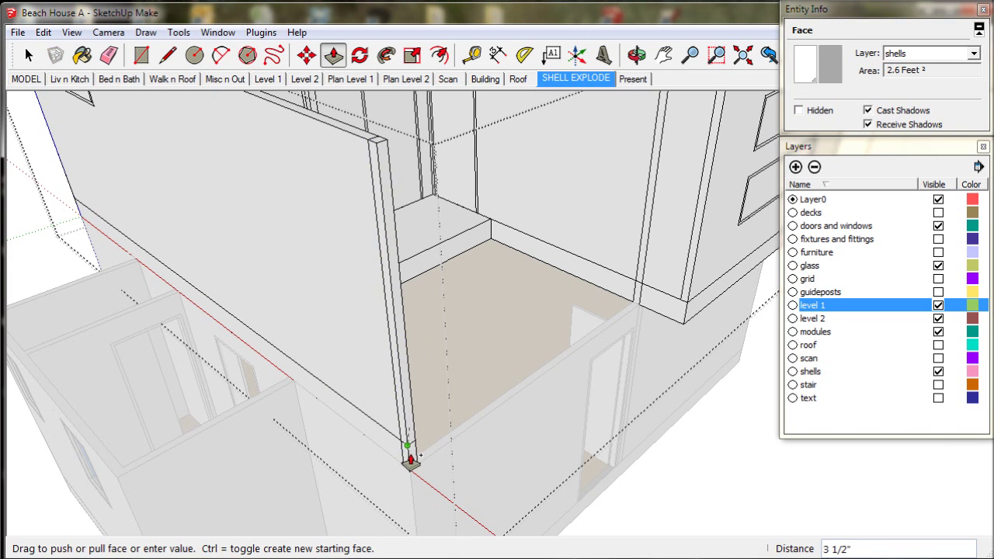
{"action": "left_click", "coordinate": [410, 461]}
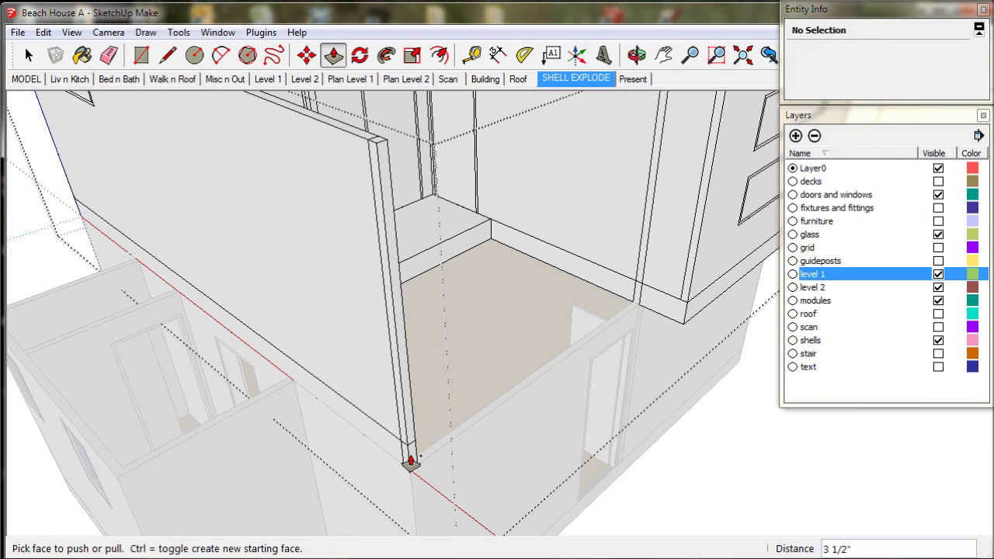
{"action": "left_click", "coordinate": [633, 305]}
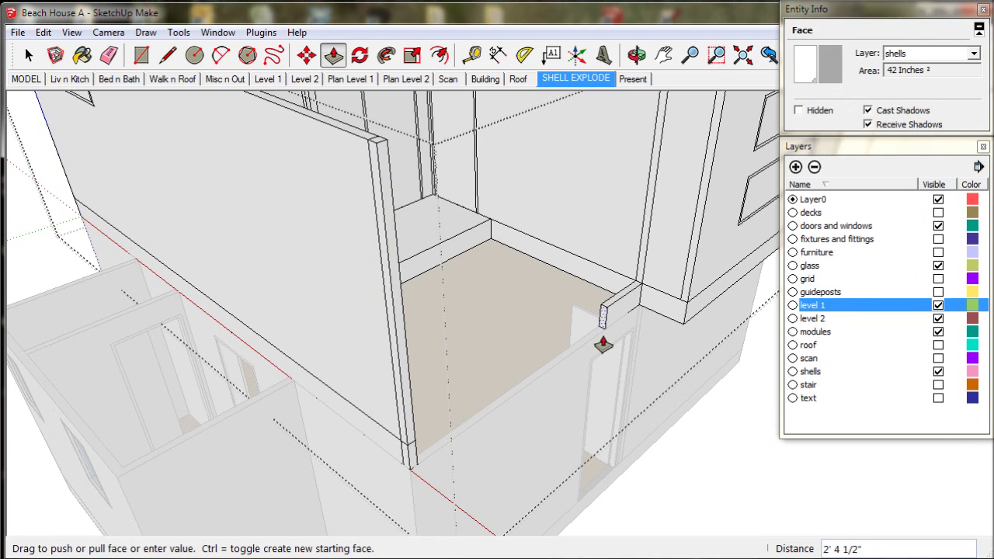
{"action": "left_click", "coordinate": [407, 396]}
{"action": "left_click", "coordinate": [638, 278]}
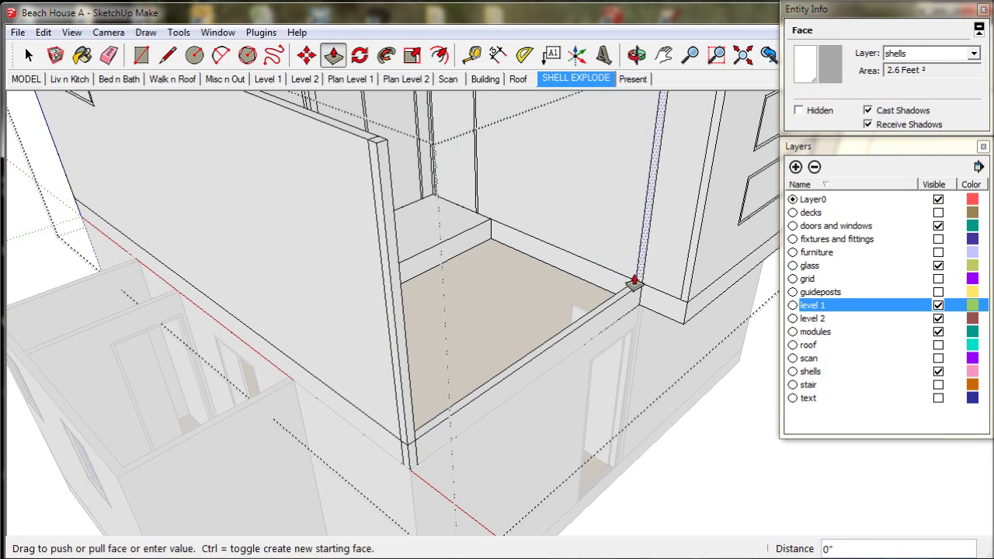
{"action": "left_click", "coordinate": [400, 309]}
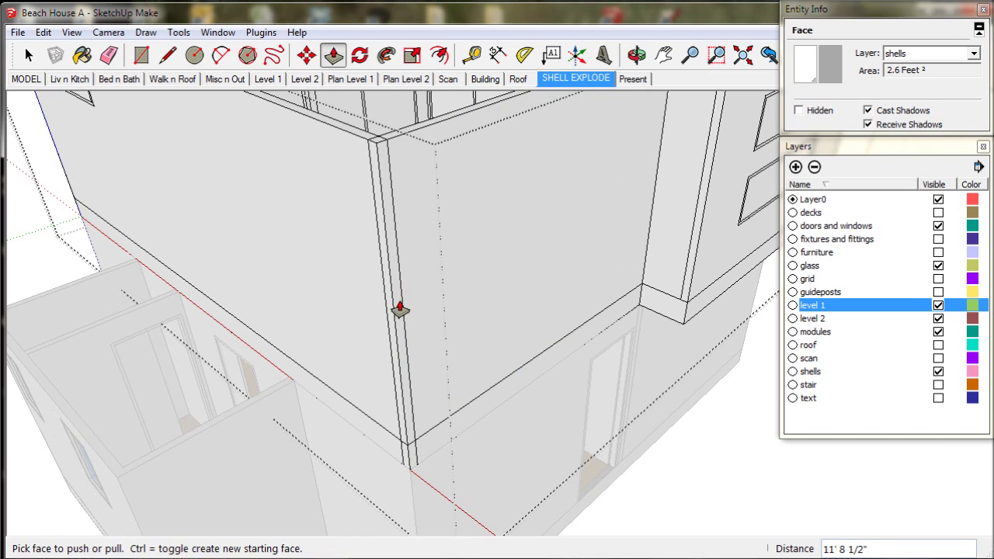
Orbit out to view the whole house and return to the Select tool
{"action": "middle_click_drag", "start_coordinate": [400, 308], "coordinate": [457, 435]}
{"action": "scroll", "coordinate": [458, 435], "scroll_direction": "down", "scroll_amount": 4}
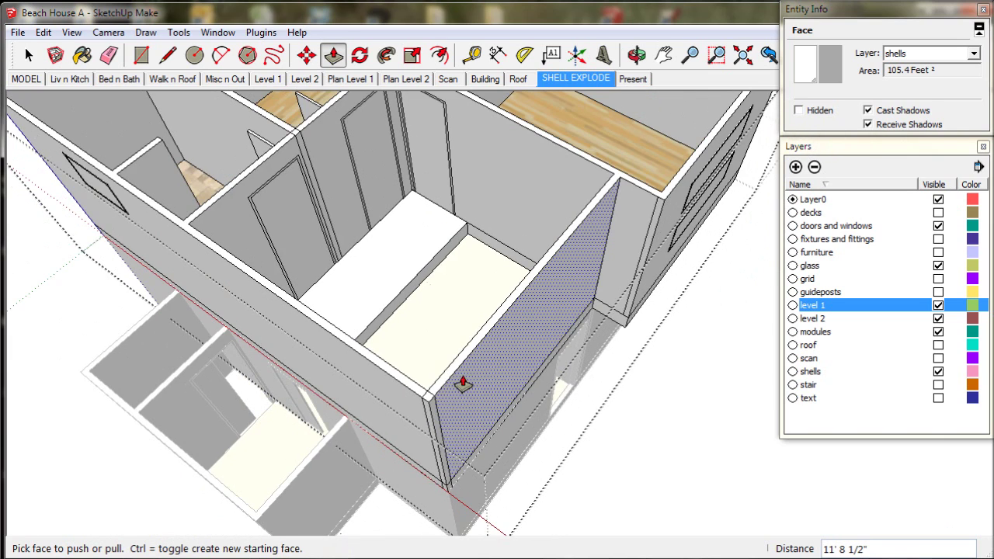
{"action": "middle_click_drag", "start_coordinate": [480, 367], "coordinate": [539, 408]}
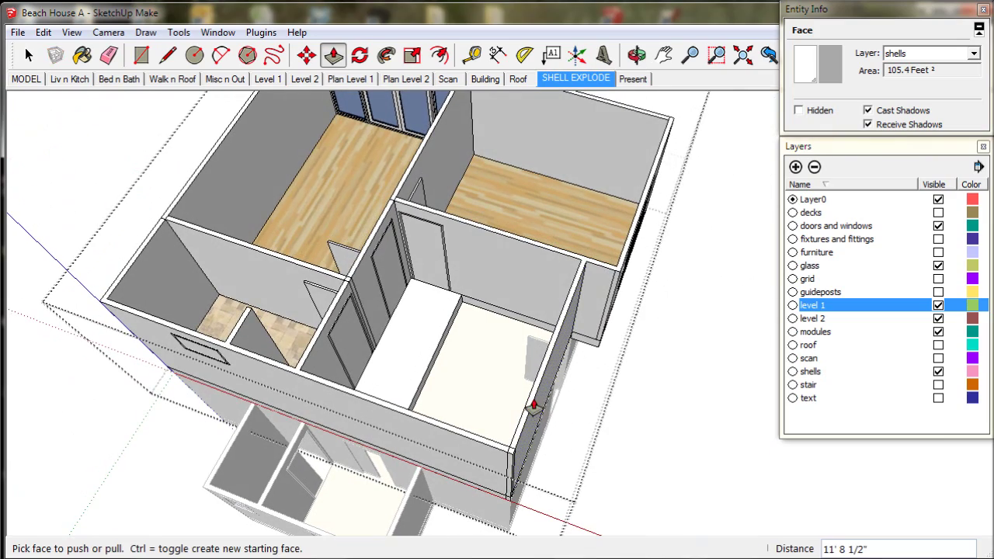
{"action": "left_click", "coordinate": [27, 56]}
Crossing-select the upper-floor walls and floors and explode them into loose geometry
{"action": "scroll", "coordinate": [359, 197], "scroll_direction": "down", "scroll_amount": 3}
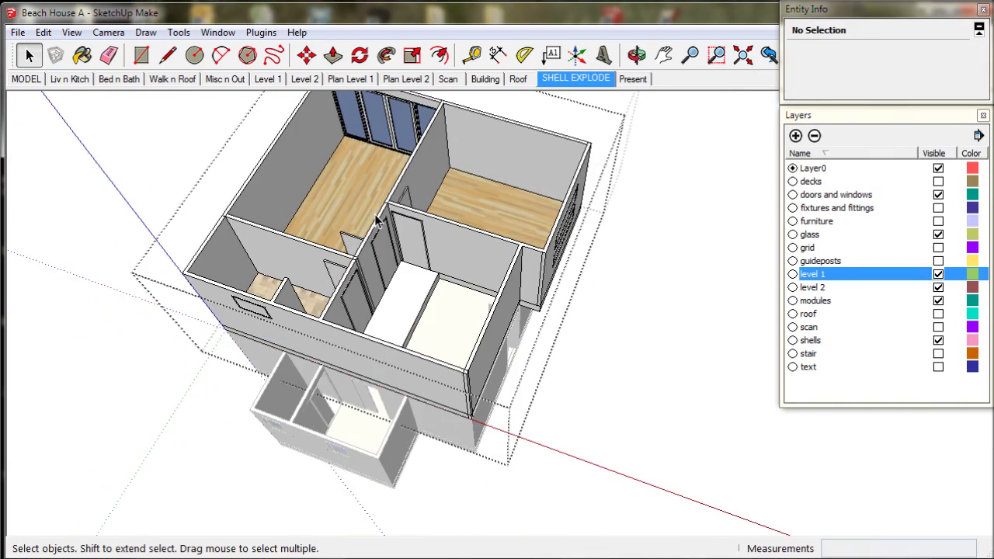
{"action": "middle_click_drag", "start_coordinate": [359, 197], "coordinate": [349, 219]}
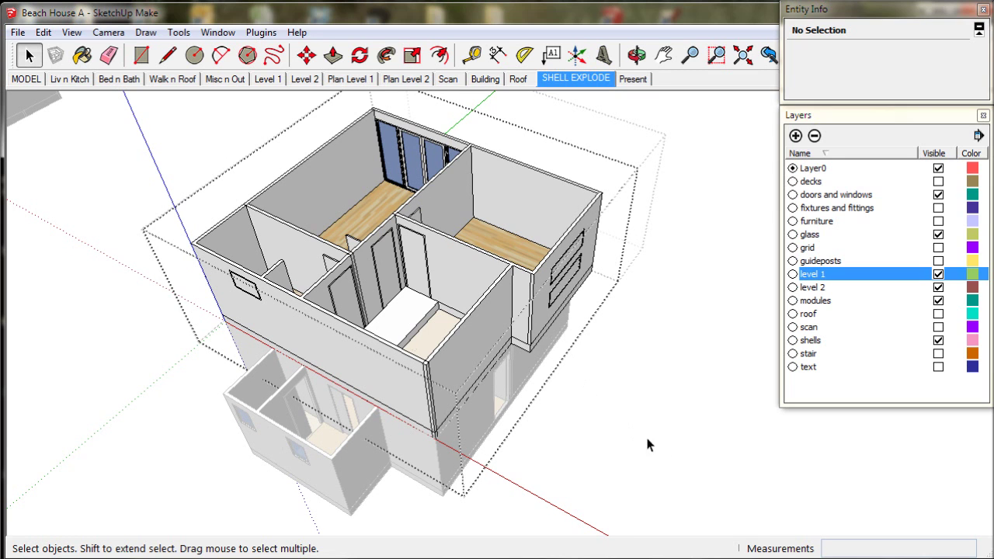
{"action": "left_click_drag", "start_coordinate": [666, 444], "coordinate": [150, 118]}
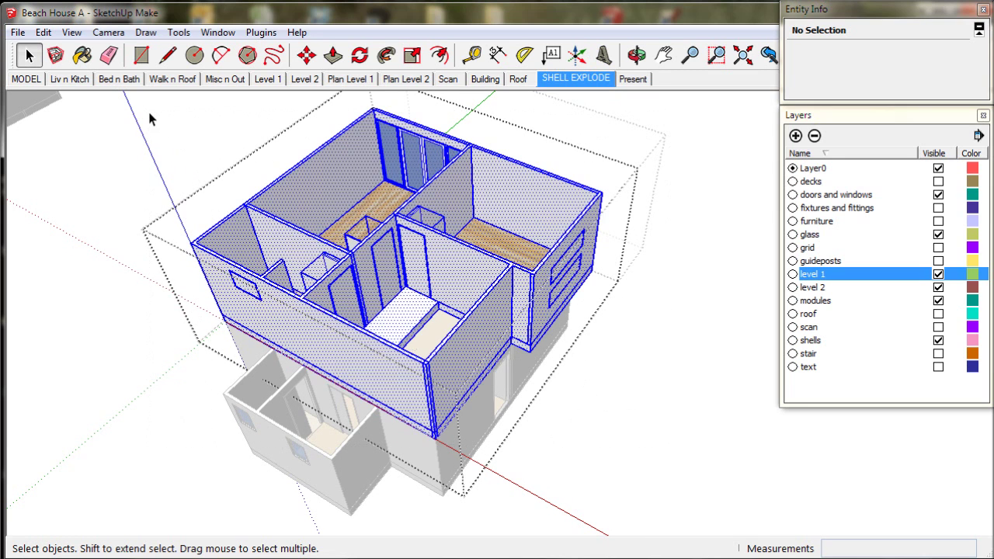
{"action": "right_click", "coordinate": [265, 252]}
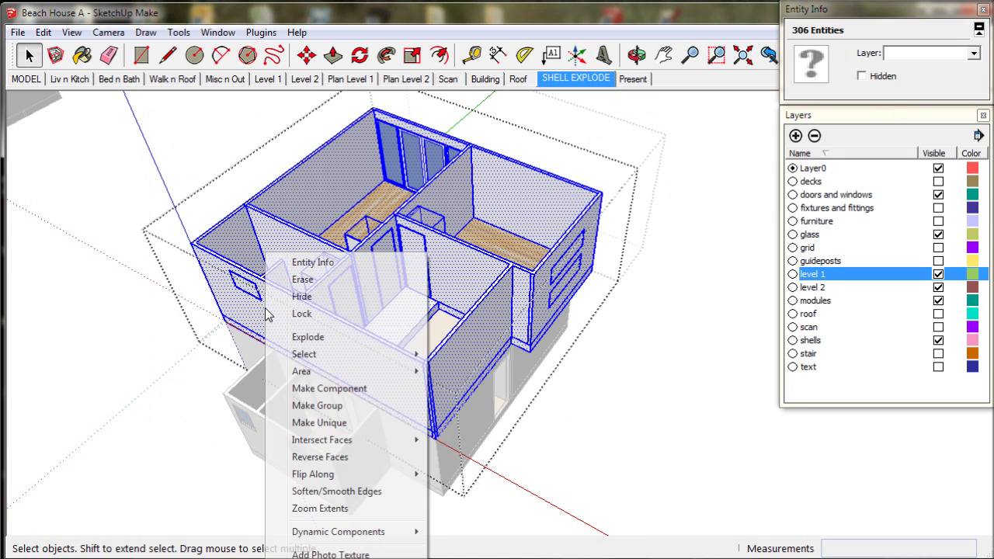
{"action": "left_click", "coordinate": [309, 338]}
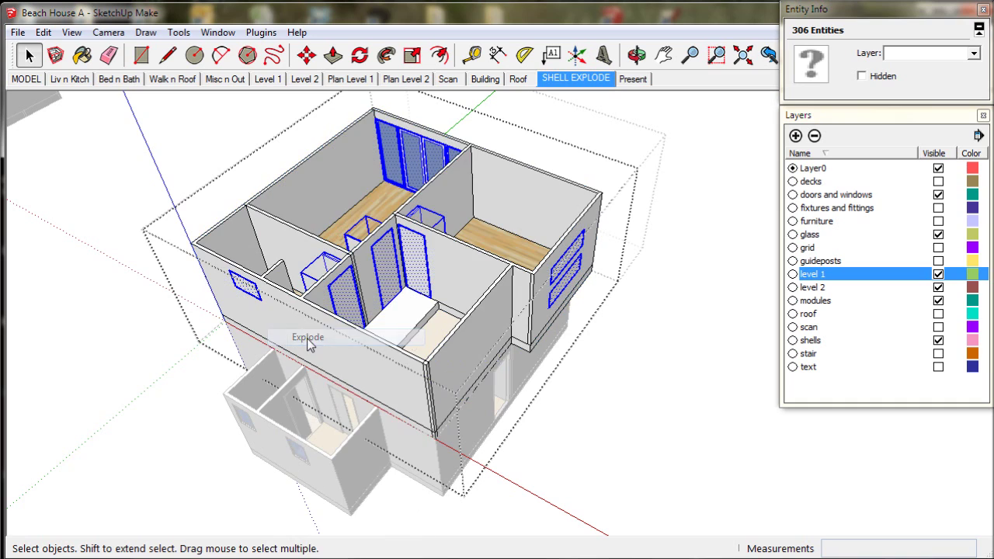
{"action": "left_click", "coordinate": [332, 55]}
Push the small side window face 3 1/2" into the wall
{"action": "middle_click_drag", "start_coordinate": [295, 257], "coordinate": [311, 288]}
{"action": "scroll", "coordinate": [257, 328], "scroll_direction": "up", "scroll_amount": 2}
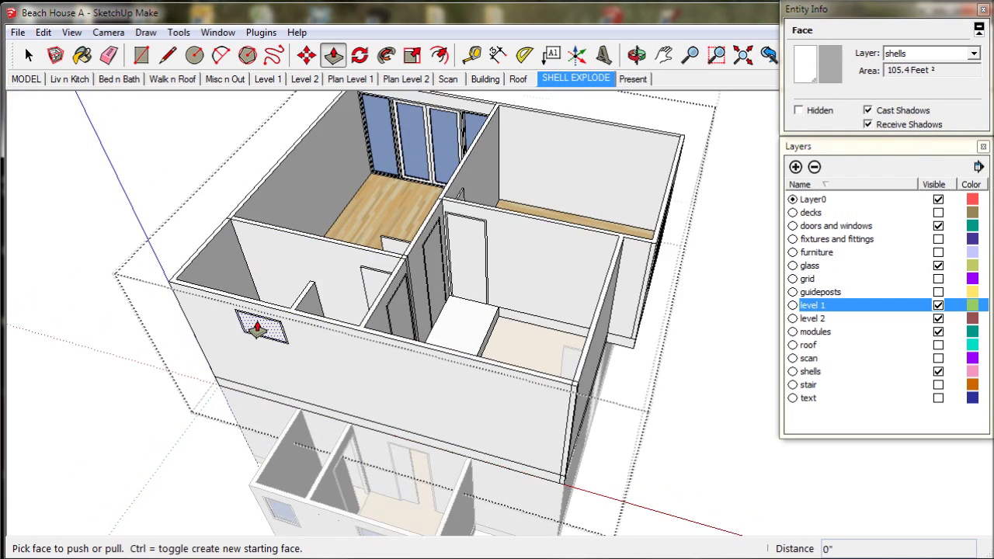
{"action": "scroll", "coordinate": [257, 328], "scroll_direction": "up", "scroll_amount": 3}
{"action": "left_click_drag", "start_coordinate": [261, 336], "coordinate": [322, 299]}
Push the left, middle and right interior door faces through their walls as open doorways
{"action": "mouse_move", "coordinate": [337, 355]}
{"action": "middle_mouse_down"}
{"action": "mouse_move", "coordinate": [295, 377]}
{"action": "mouse_move", "coordinate": [356, 361]}
{"action": "middle_mouse_up"}
{"action": "left_click_drag", "start_coordinate": [458, 322], "coordinate": [496, 233]}
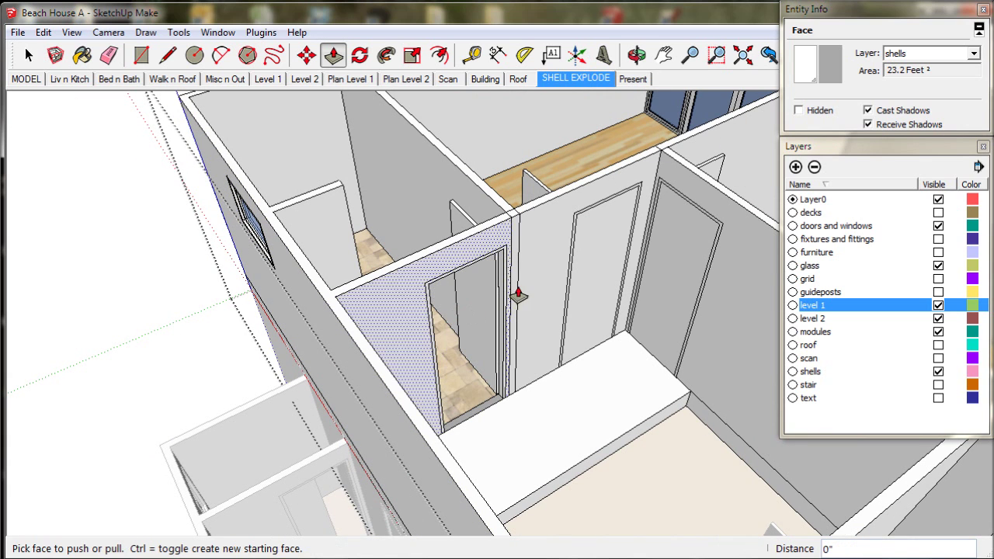
{"action": "left_click_drag", "start_coordinate": [588, 253], "coordinate": [596, 225]}
{"action": "left_click_drag", "start_coordinate": [669, 266], "coordinate": [751, 217]}
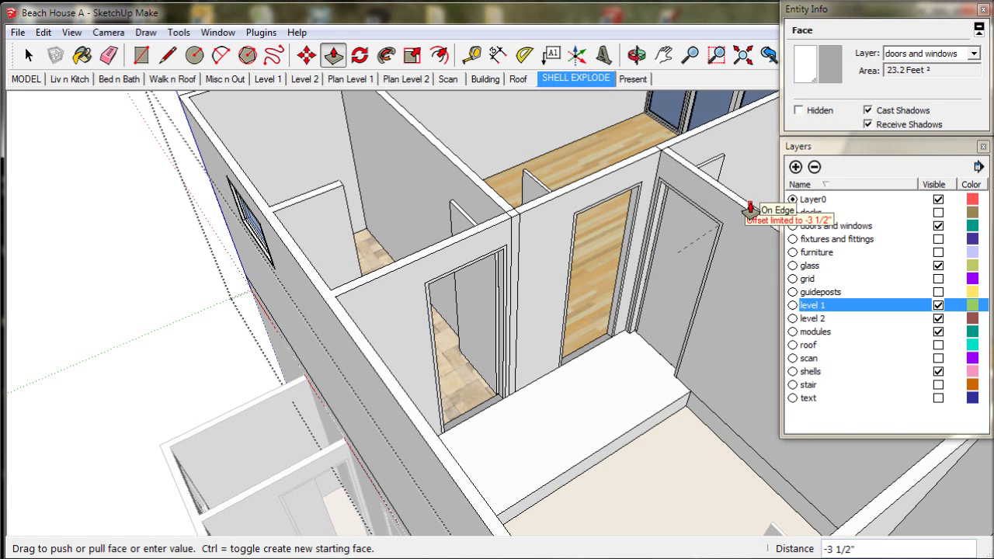
{"action": "middle_click_drag", "start_coordinate": [750, 208], "coordinate": [586, 361]}
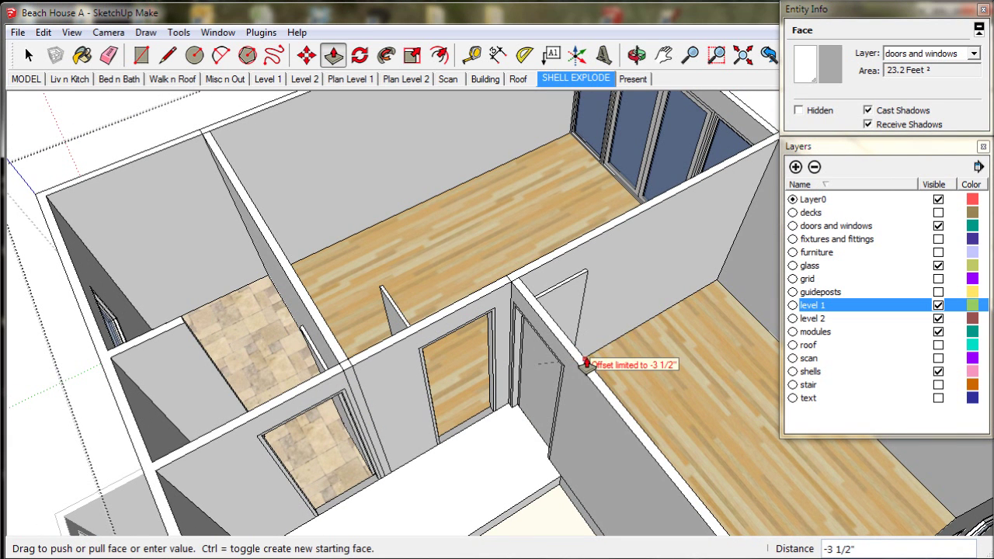
{"action": "left_click", "coordinate": [595, 378]}
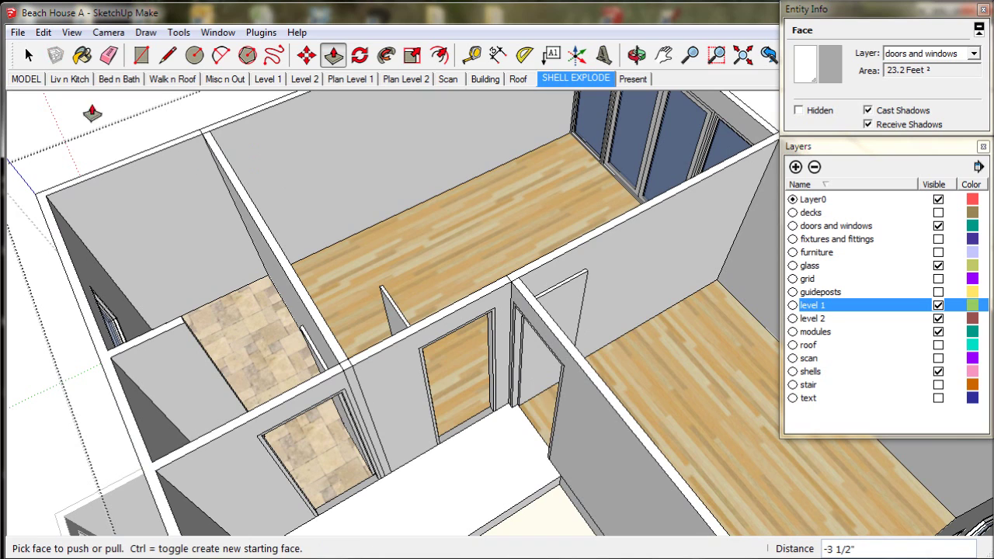
Return to the Select tool and collapse the Layers and Entity Info trays
{"action": "left_click", "coordinate": [29, 55]}
{"action": "left_click", "coordinate": [823, 116]}
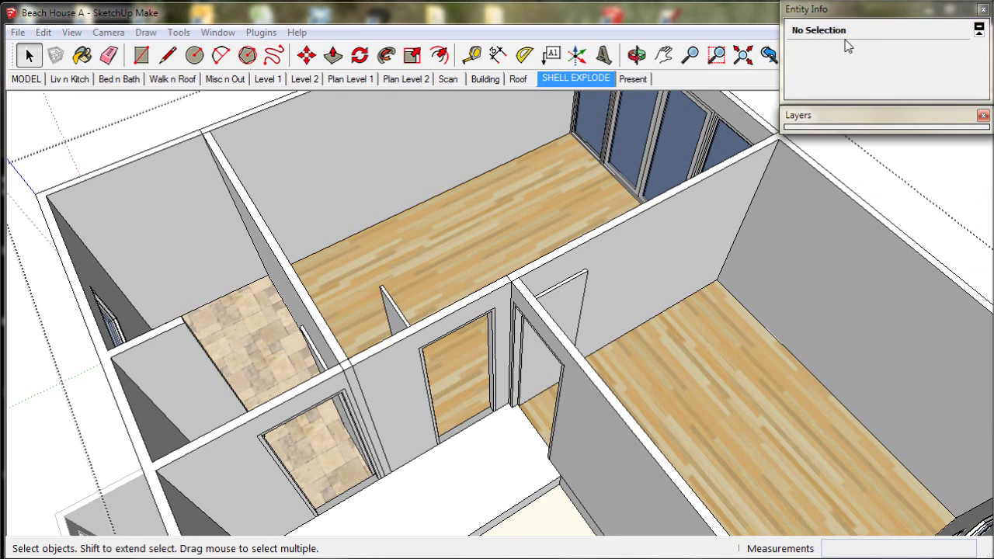
{"action": "left_click", "coordinate": [845, 11]}
{"action": "middle_click_drag", "start_coordinate": [816, 255], "coordinate": [362, 172]}
Push in the three back-wall panels 3 1/2" to reveal the glass doors
{"action": "left_click", "coordinate": [331, 57]}
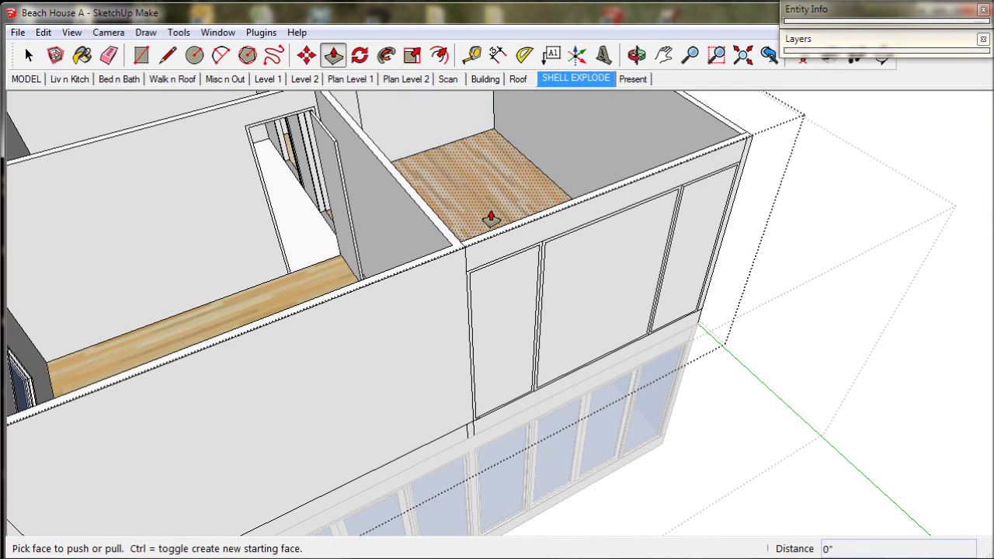
{"action": "double_click", "coordinate": [505, 303]}
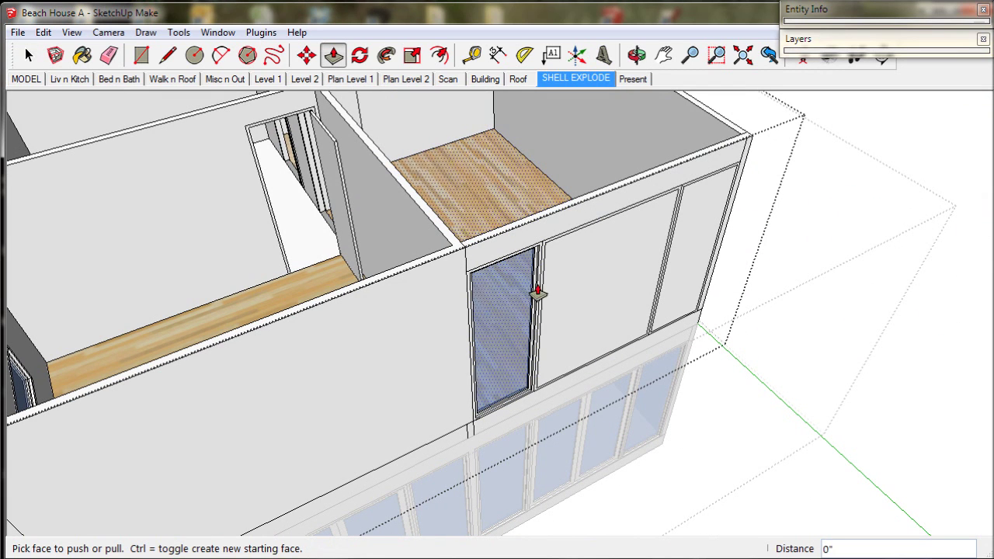
{"action": "double_click", "coordinate": [599, 277]}
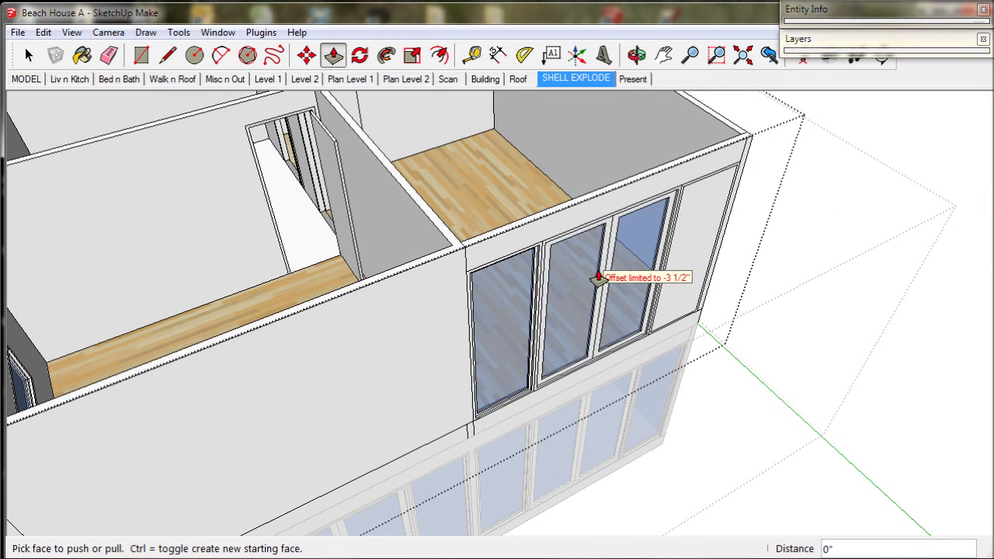
{"action": "double_click", "coordinate": [694, 233]}
Push in the upper and lower side window panels, then orbit to a top view
{"action": "middle_click_drag", "start_coordinate": [695, 233], "coordinate": [661, 329]}
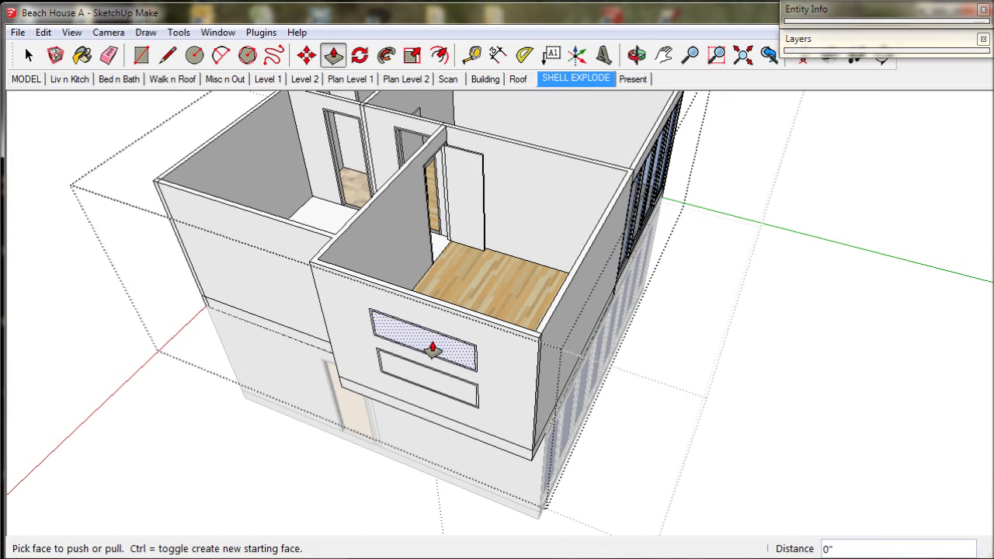
{"action": "double_click", "coordinate": [433, 350]}
{"action": "double_click", "coordinate": [427, 388]}
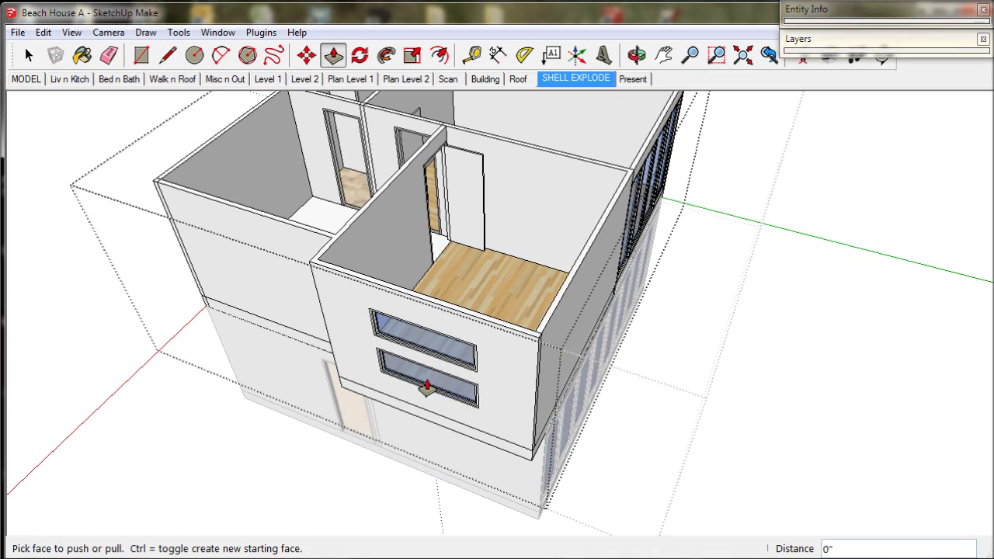
{"action": "key", "text": "space"}
{"action": "middle_click_drag", "start_coordinate": [93, 140], "coordinate": [767, 356]}
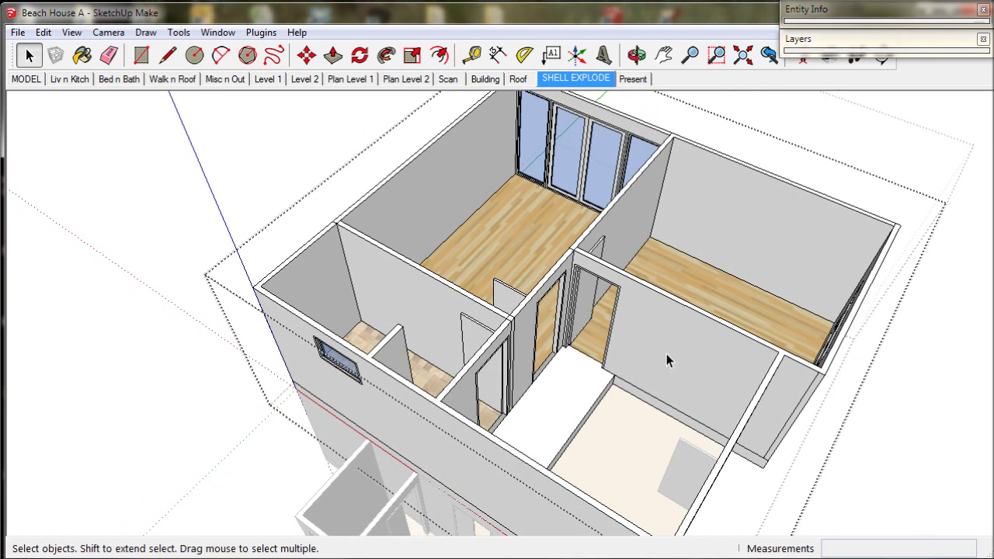
Save the Beach House A model from the File menu
{"action": "left_click", "coordinate": [18, 33]}
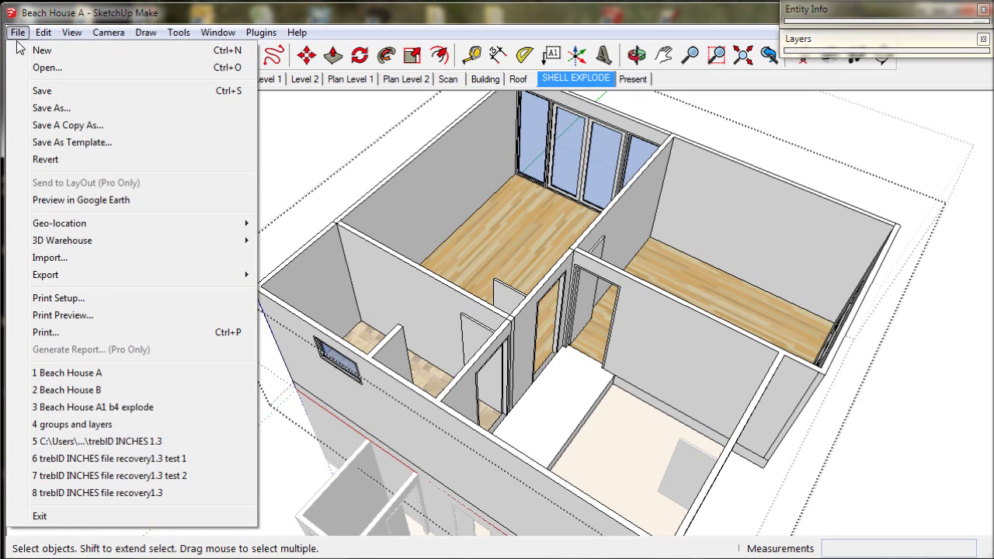
{"action": "left_click", "coordinate": [41, 92]}
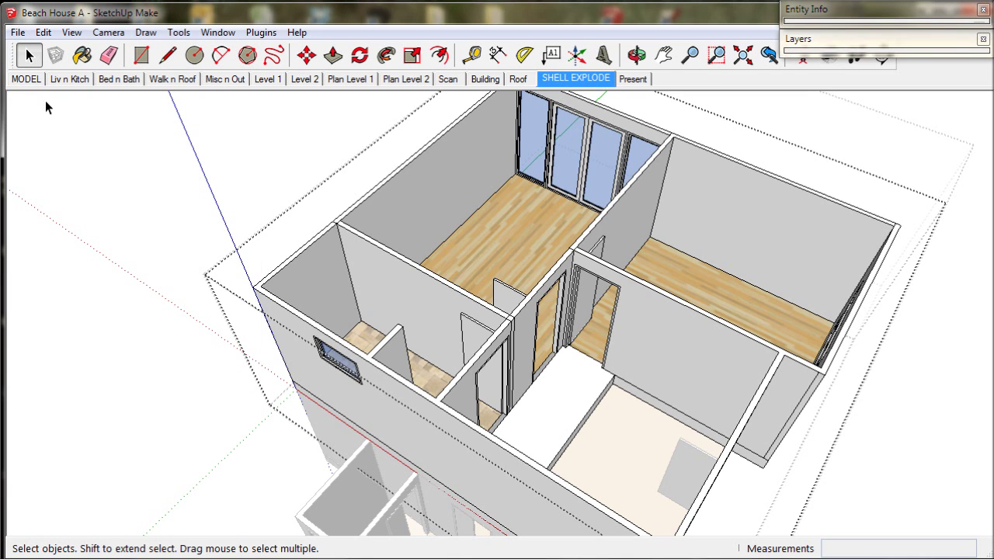
{"action": "middle_click_drag", "start_coordinate": [352, 252], "coordinate": [325, 270]}
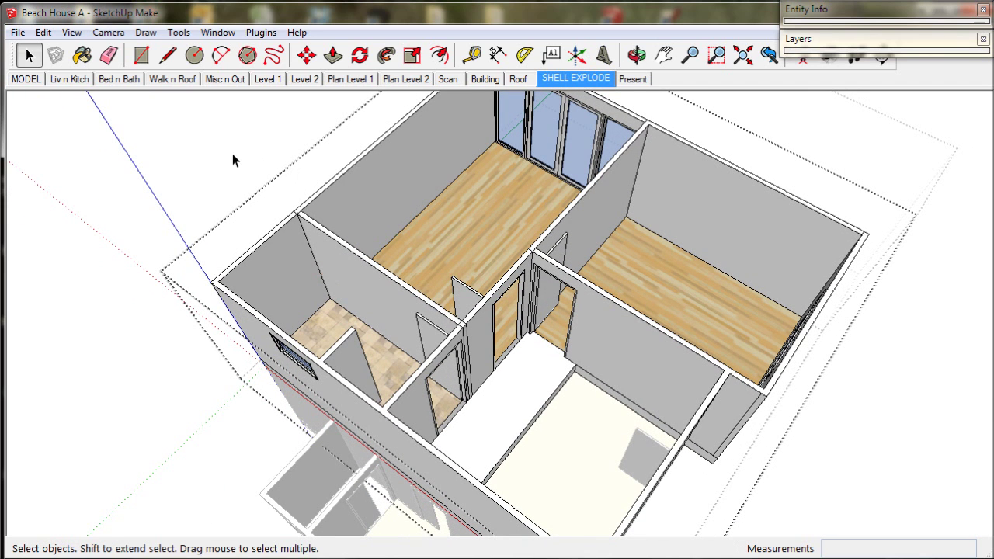
Erase the leftover edges at the doorway bases, undoing one mistaken erase
{"action": "left_click", "coordinate": [108, 58]}
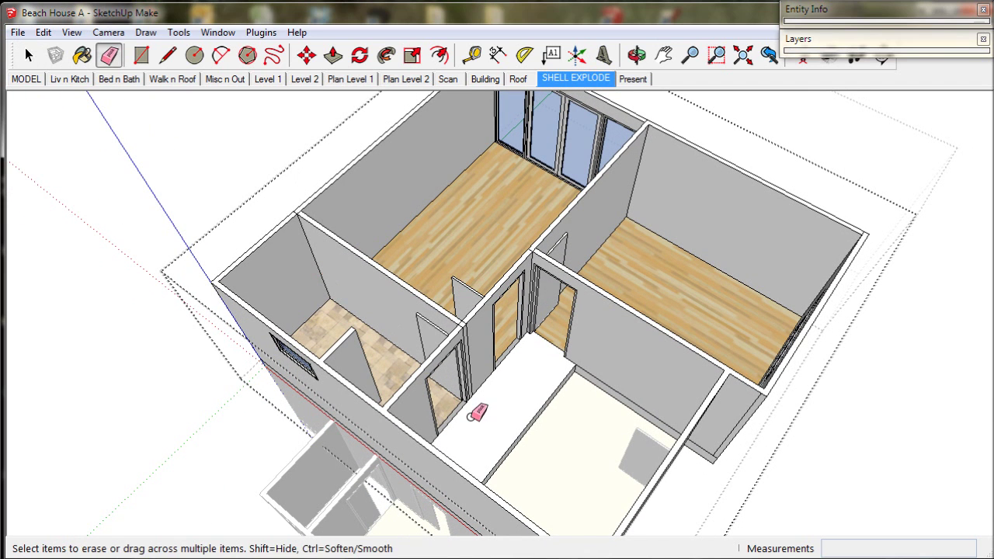
{"action": "scroll", "coordinate": [473, 414], "scroll_direction": "up", "scroll_amount": 4}
{"action": "scroll", "coordinate": [473, 413], "scroll_direction": "up", "scroll_amount": 3}
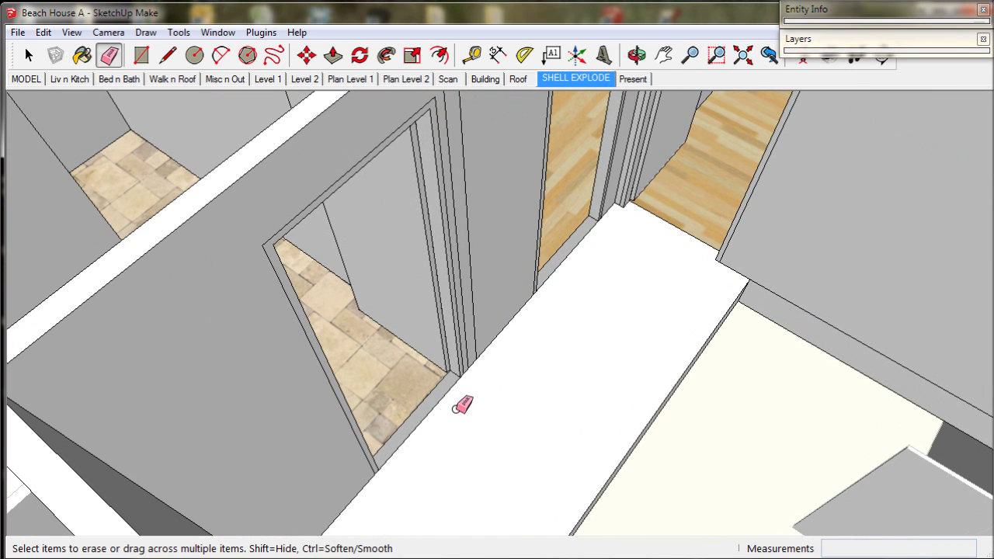
{"action": "left_click_drag", "start_coordinate": [447, 402], "coordinate": [454, 406]}
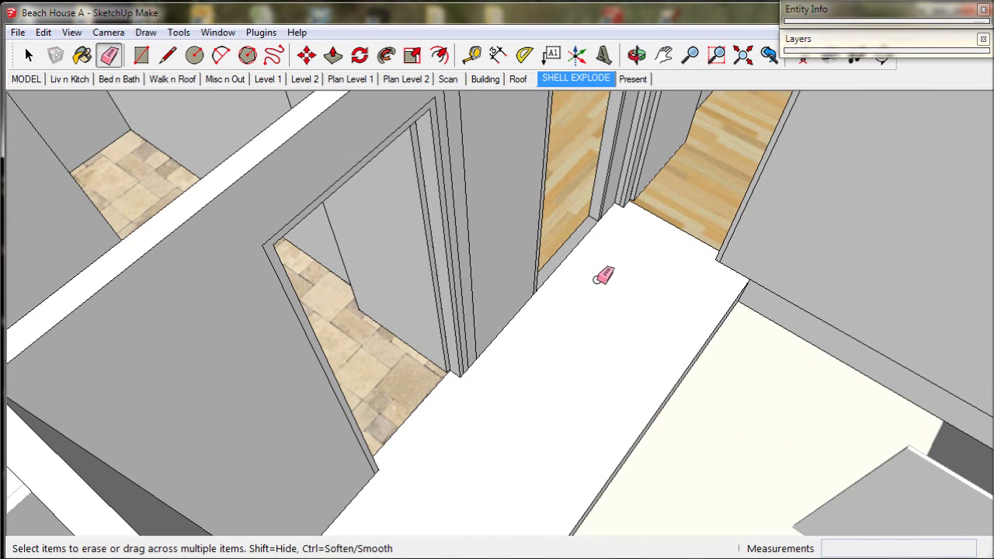
{"action": "left_click_drag", "start_coordinate": [573, 235], "coordinate": [575, 243]}
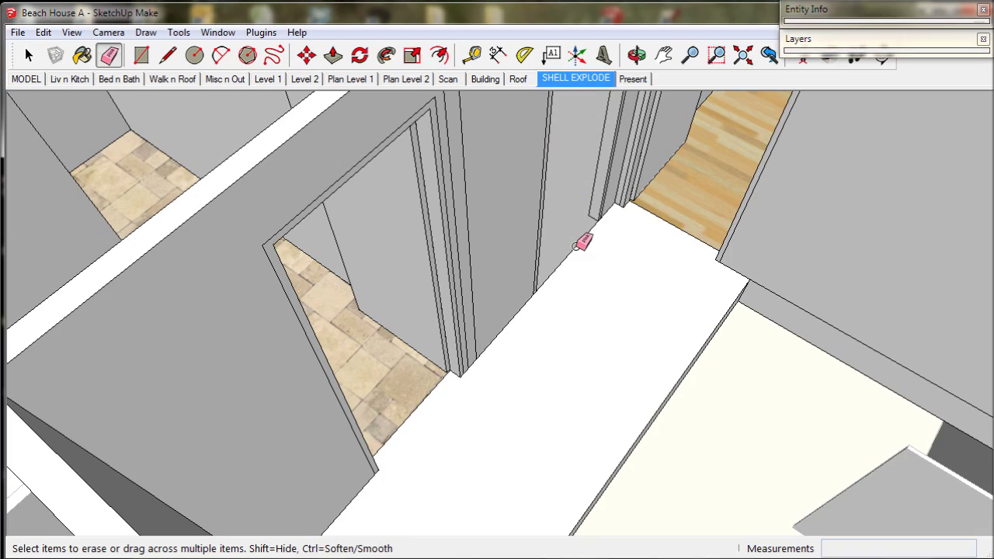
{"action": "key", "text": "ctrl+z"}
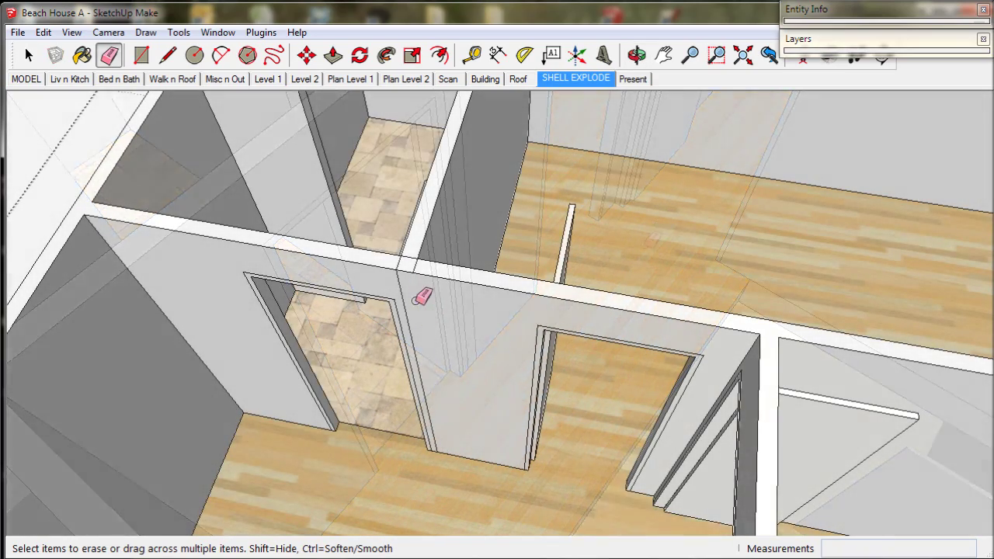
Erase the leftover vertical edges on the outer wall and view the whole upper floor
{"action": "left_click_drag", "start_coordinate": [412, 285], "coordinate": [405, 285]}
{"action": "scroll", "coordinate": [405, 282], "scroll_direction": "up", "scroll_amount": 5}
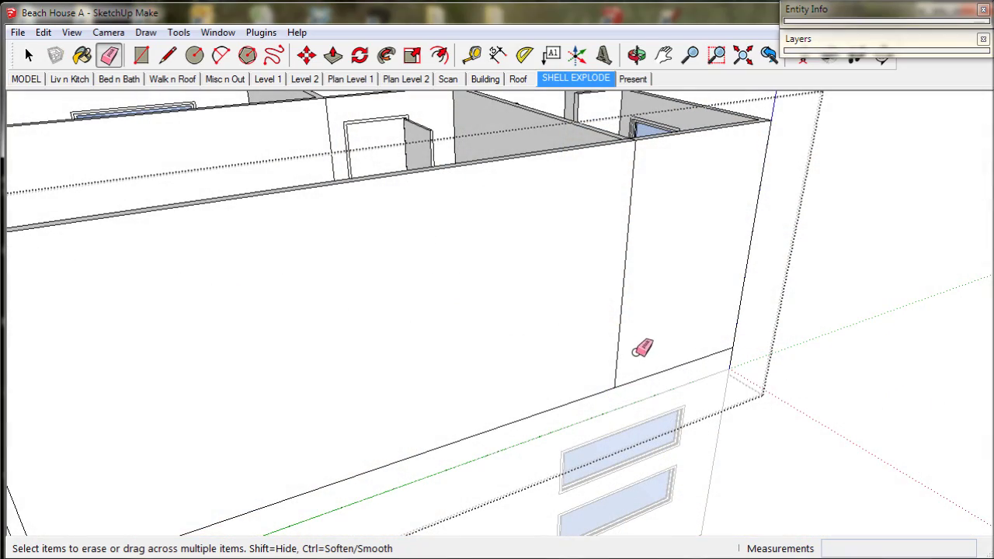
{"action": "left_click", "coordinate": [617, 352]}
{"action": "mouse_move", "coordinate": [622, 348]}
{"action": "middle_mouse_down"}
{"action": "mouse_move", "coordinate": [471, 455]}
{"action": "mouse_move", "coordinate": [550, 426]}
{"action": "middle_mouse_up"}
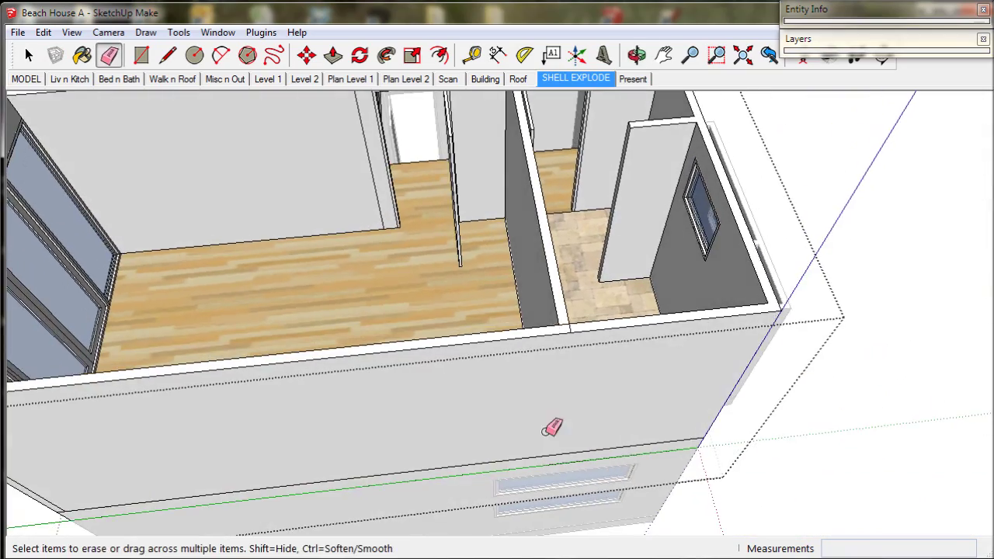
{"action": "scroll", "coordinate": [567, 312], "scroll_direction": "up", "scroll_amount": 4}
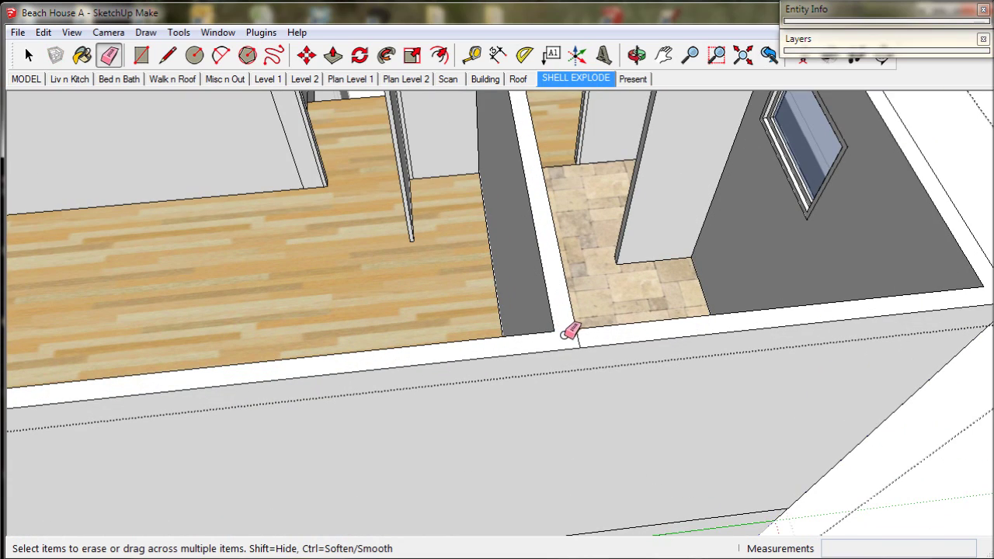
{"action": "middle_click_drag", "start_coordinate": [595, 344], "coordinate": [244, 368]}
{"action": "scroll", "coordinate": [406, 357], "scroll_direction": "down", "scroll_amount": 6}
{"action": "mouse_move", "coordinate": [701, 388]}
{"action": "middle_mouse_down"}
{"action": "mouse_move", "coordinate": [463, 409]}
{"action": "mouse_move", "coordinate": [477, 366]}
{"action": "middle_mouse_up"}
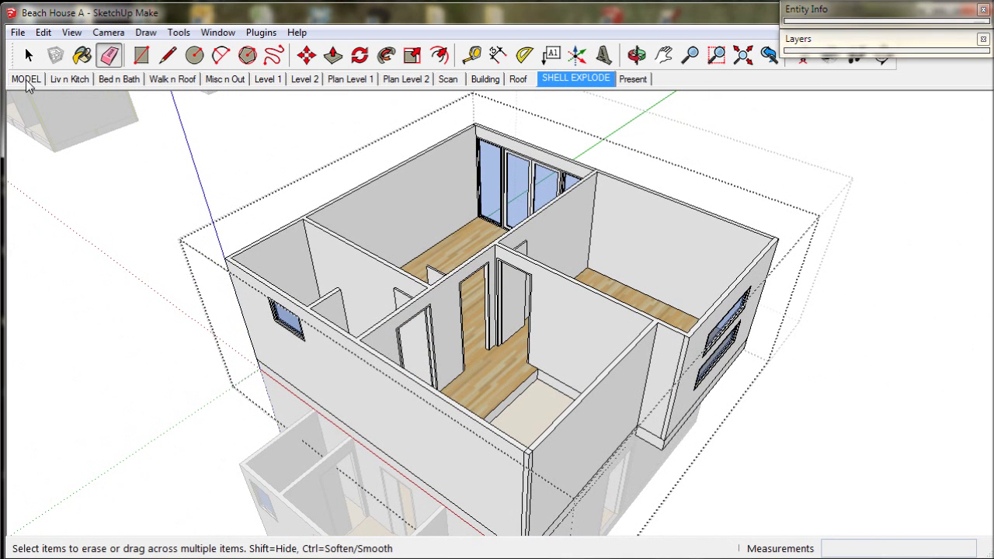